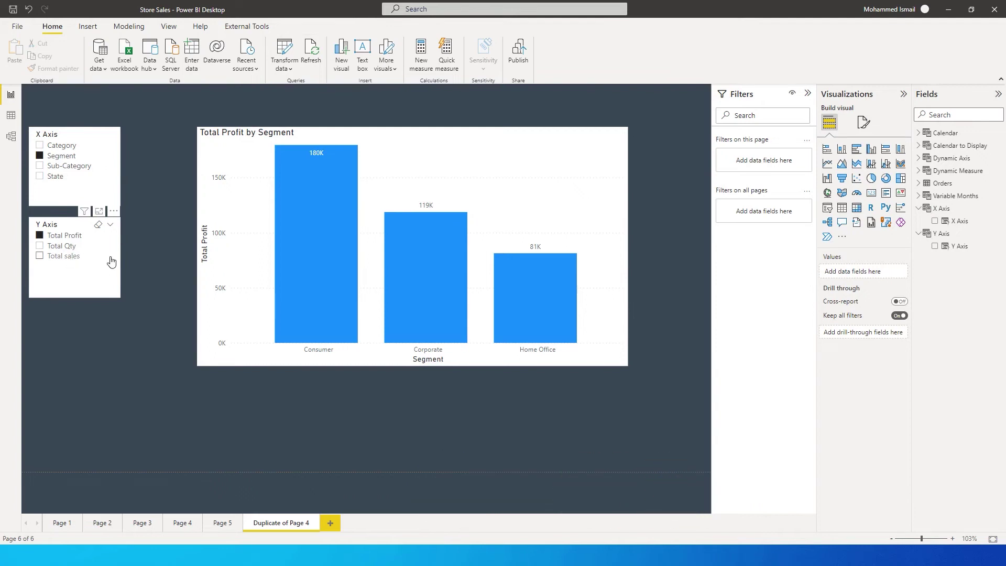
Step: Switch the chart's category axis to Category, then to Sub-Category, in the X Axis slicer
{"action": "mouse_move", "coordinate": [356, 232]}
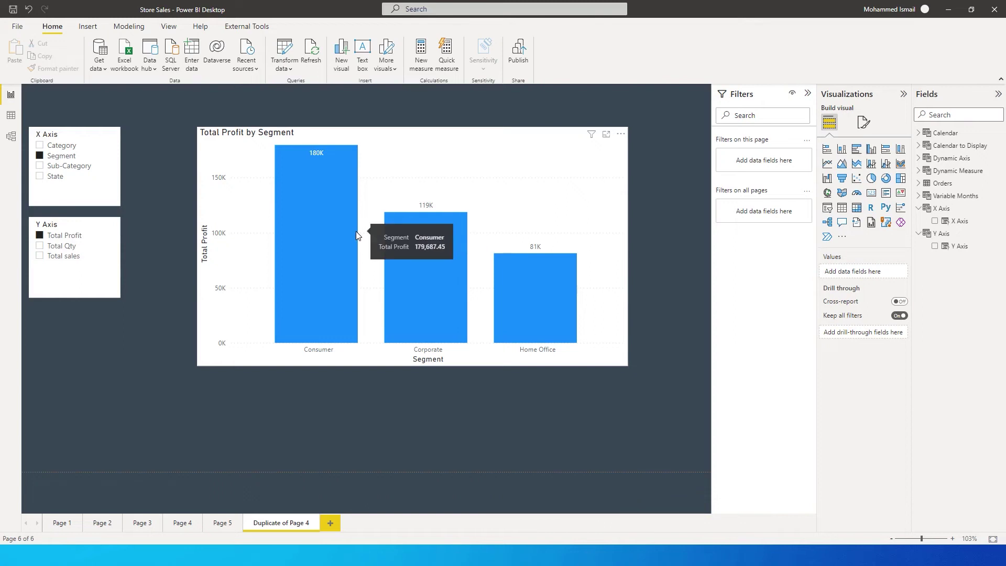
{"action": "mouse_move", "coordinate": [428, 241]}
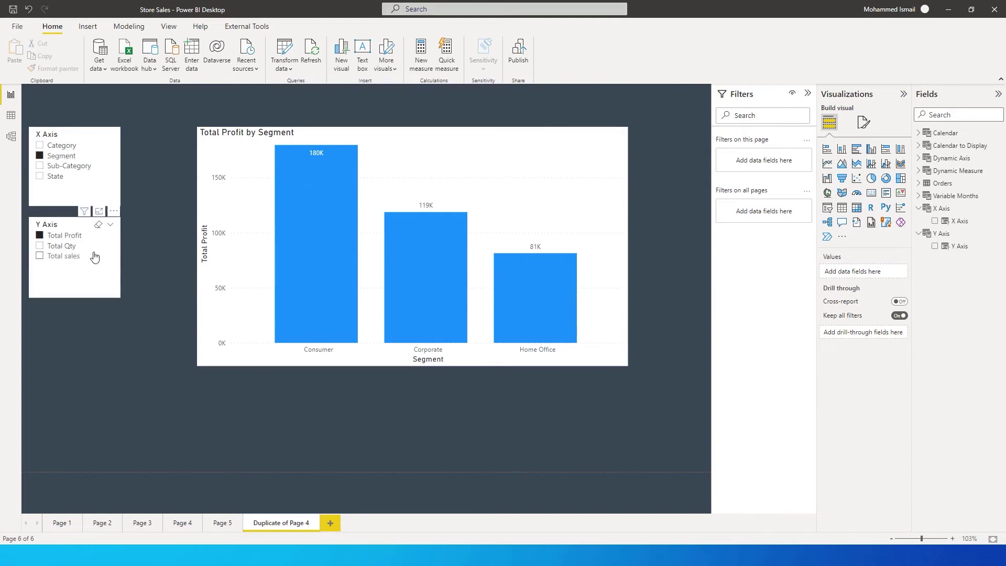
{"action": "left_click", "coordinate": [64, 146]}
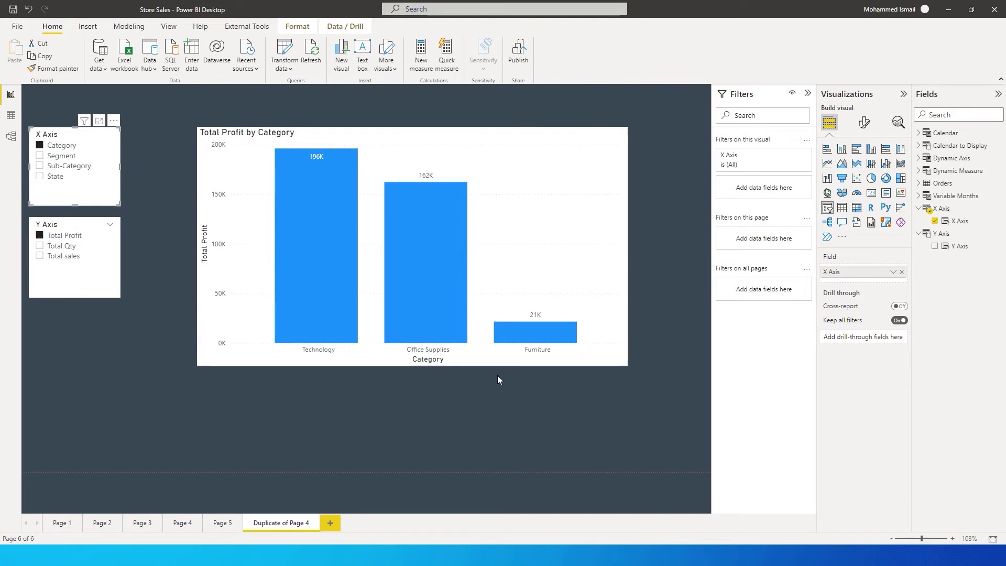
{"action": "left_click", "coordinate": [74, 166]}
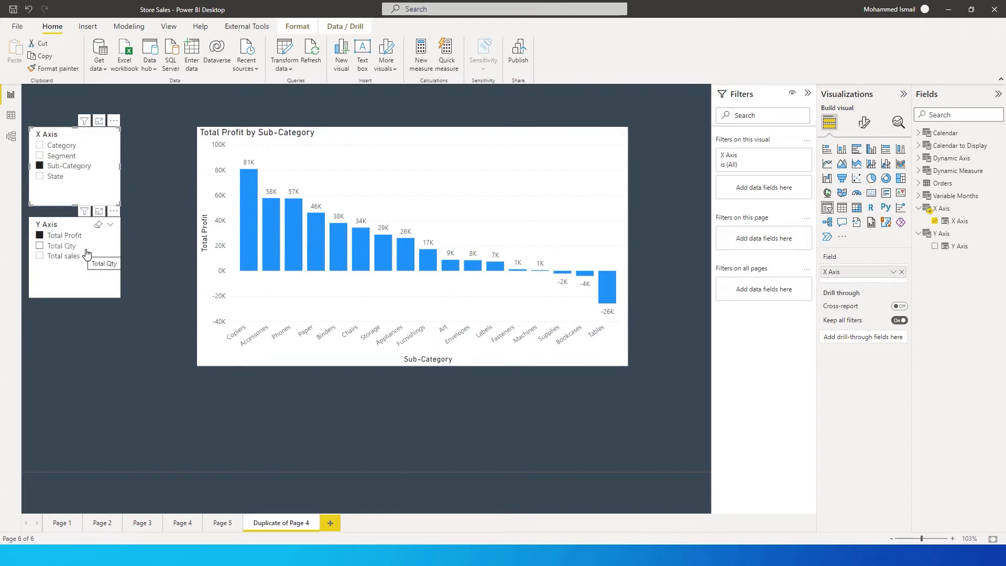
Step: Preview Total Qty and Total sales, settle on Total Profit, and select the chart
{"action": "left_click", "coordinate": [68, 246]}
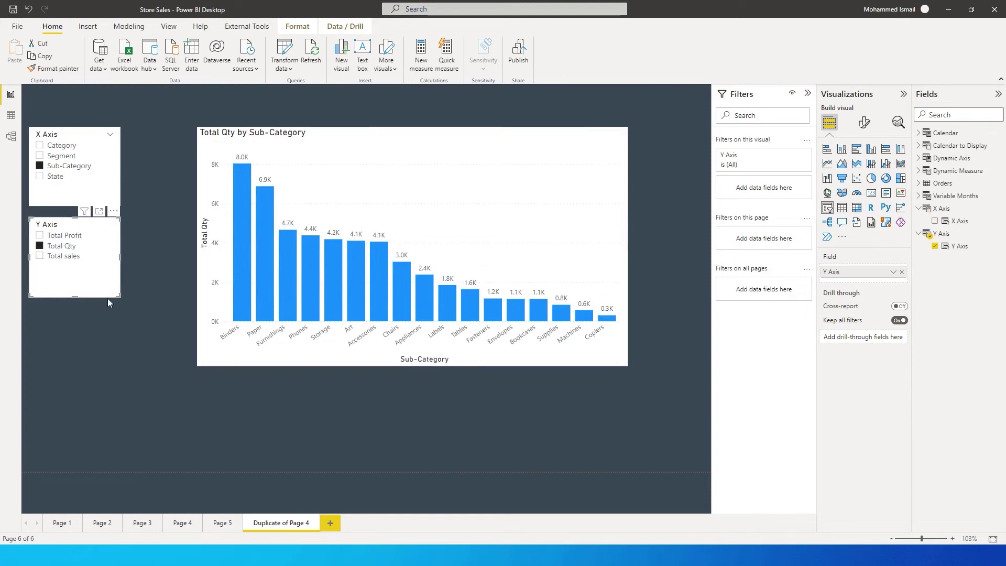
{"action": "left_click", "coordinate": [68, 236]}
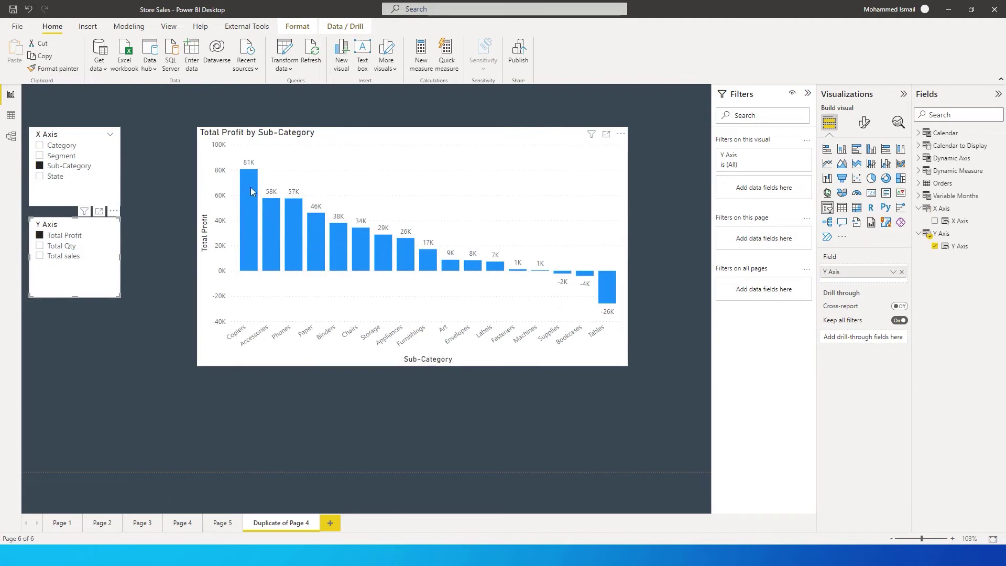
{"action": "left_click", "coordinate": [72, 257]}
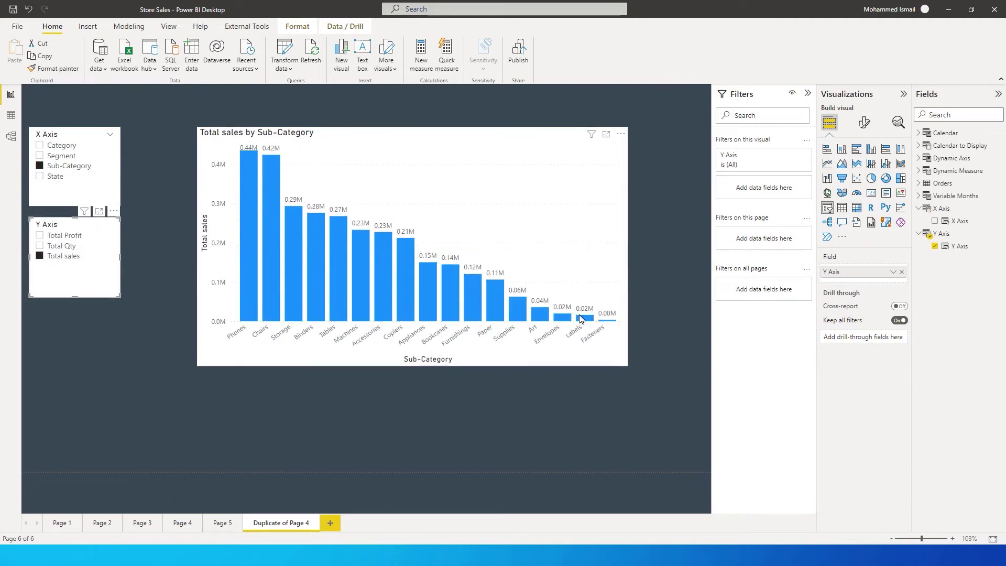
{"action": "left_click", "coordinate": [64, 235]}
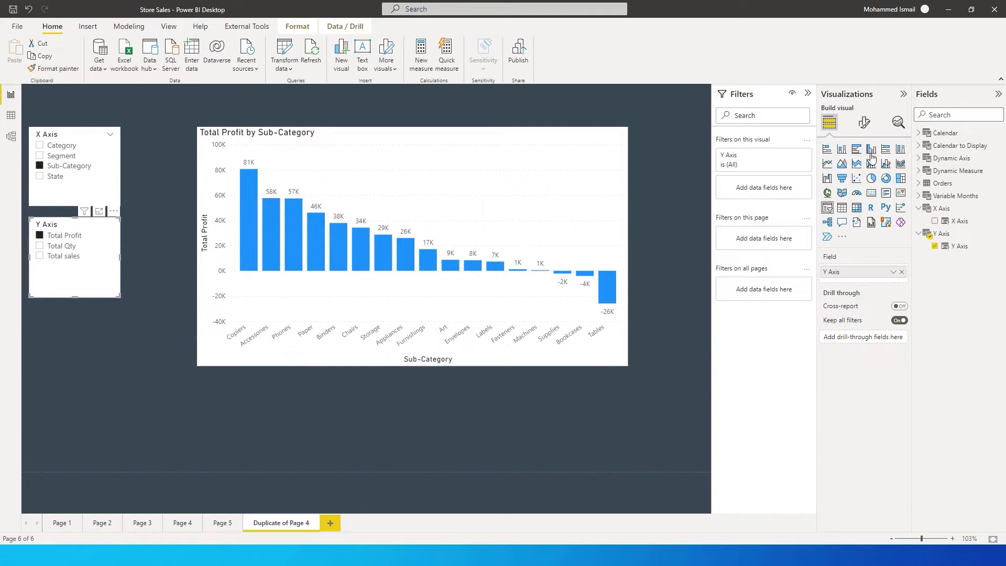
{"action": "left_click", "coordinate": [512, 151]}
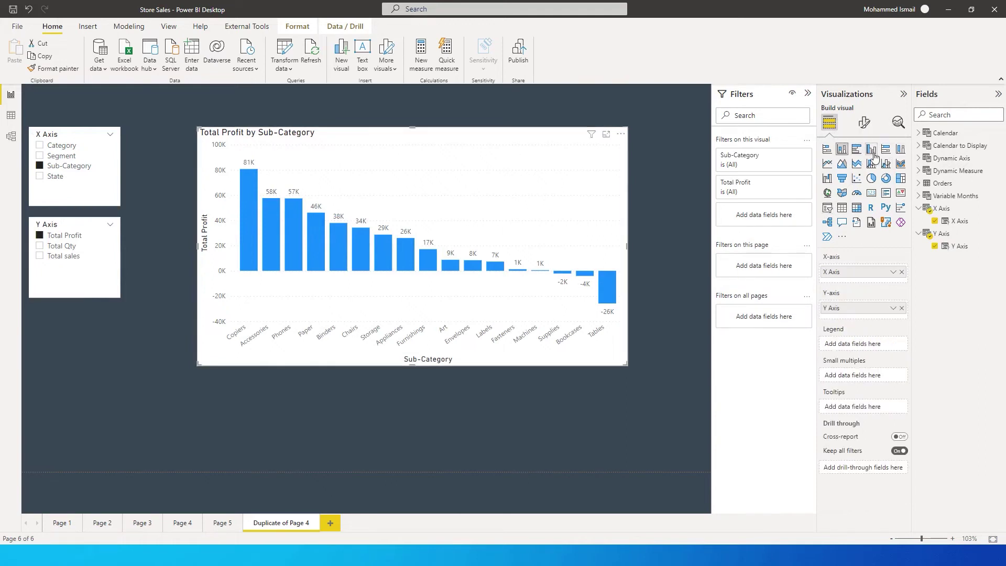
Step: Add Total sales alongside Total Profit in the Y Axis slicer to compare both measures
{"action": "left_click", "coordinate": [64, 257], "text": "ctrl"}
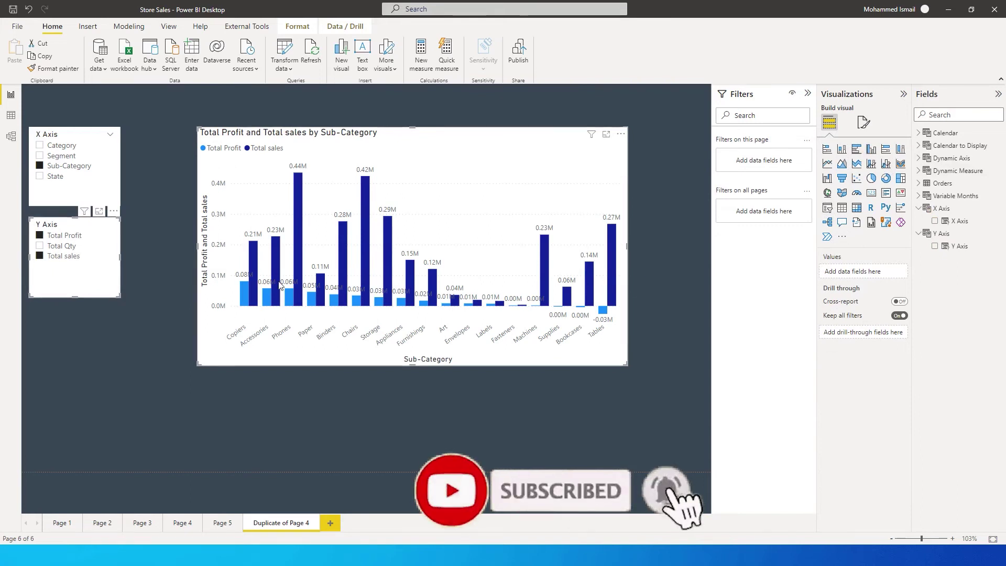
{"action": "mouse_move", "coordinate": [424, 305]}
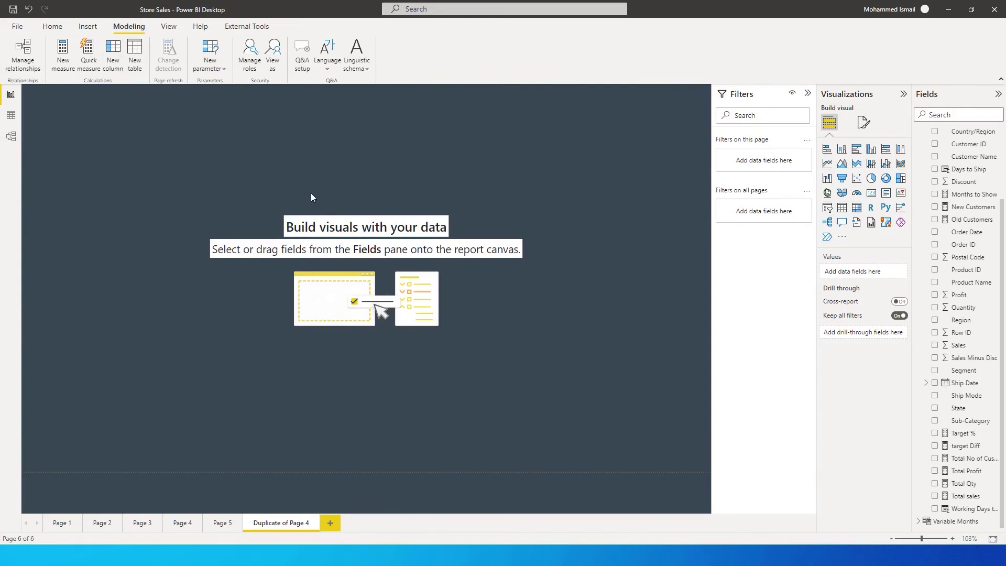
Step: Start a new fields parameter from Modeling and name it X Axis
{"action": "left_click", "coordinate": [224, 75]}
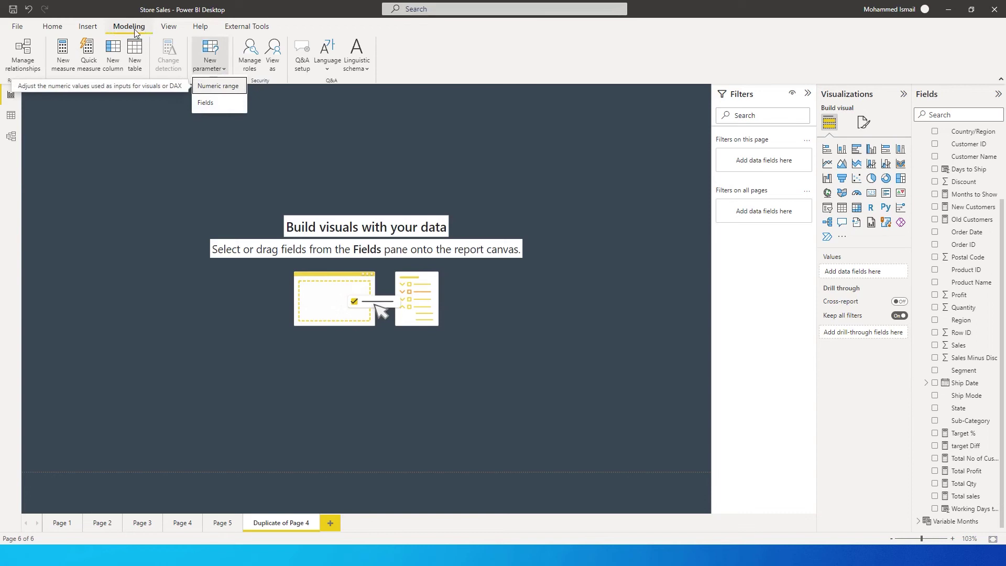
{"action": "left_click", "coordinate": [220, 68]}
{"action": "left_click", "coordinate": [220, 70]}
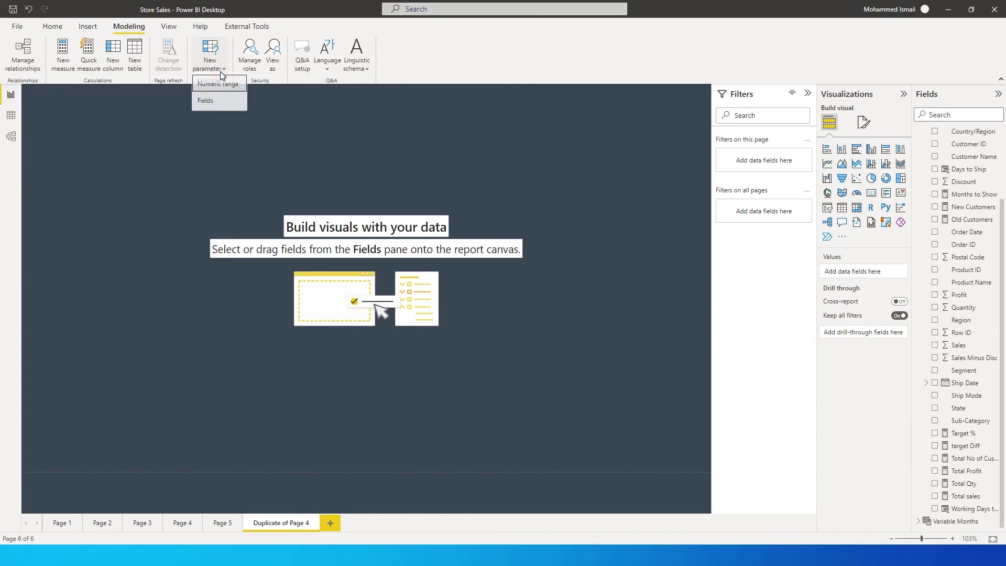
{"action": "left_click", "coordinate": [212, 105]}
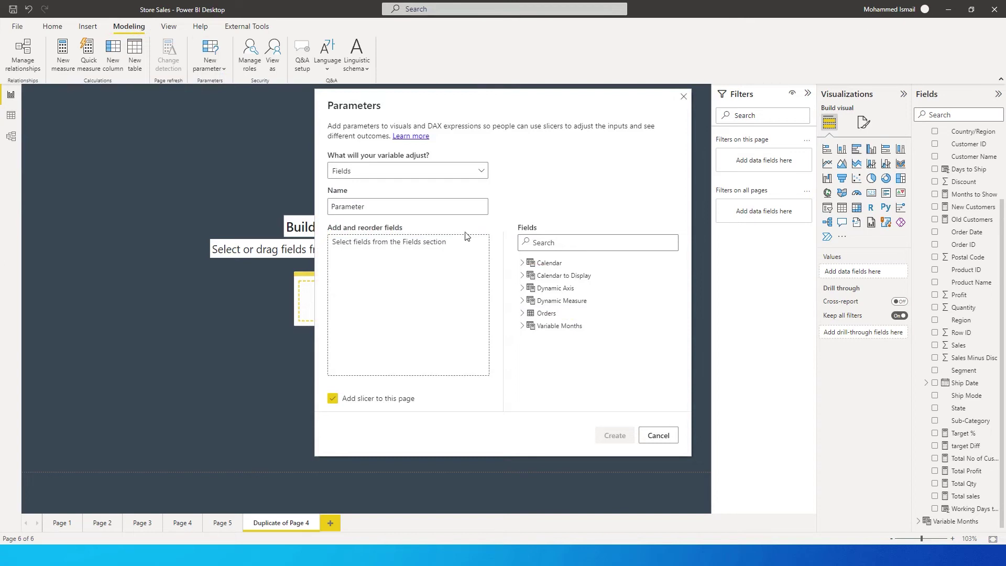
{"action": "left_click", "coordinate": [405, 212]}
{"action": "left_click_drag", "start_coordinate": [292, 210], "coordinate": [285, 205]}
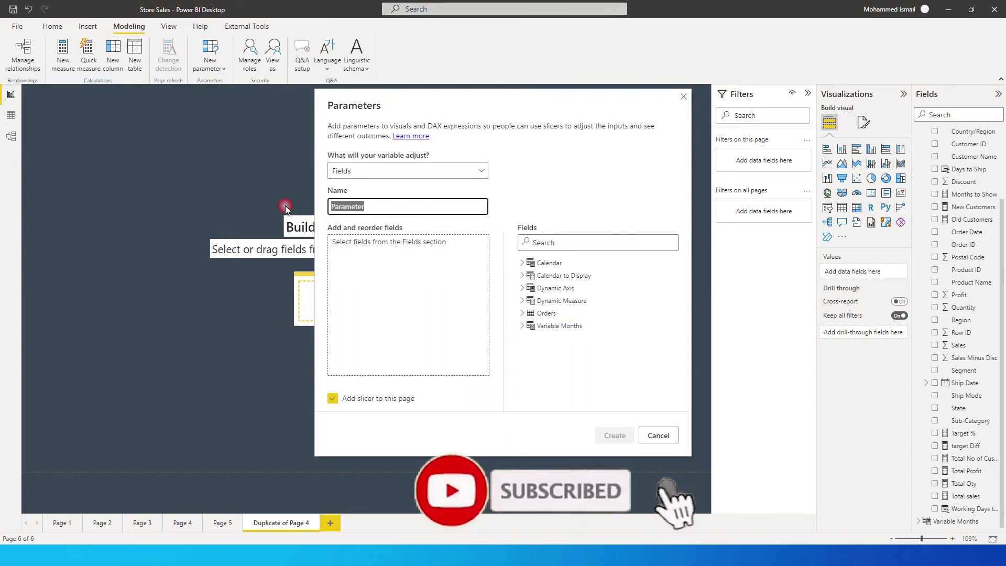
{"action": "type", "text": "X"}
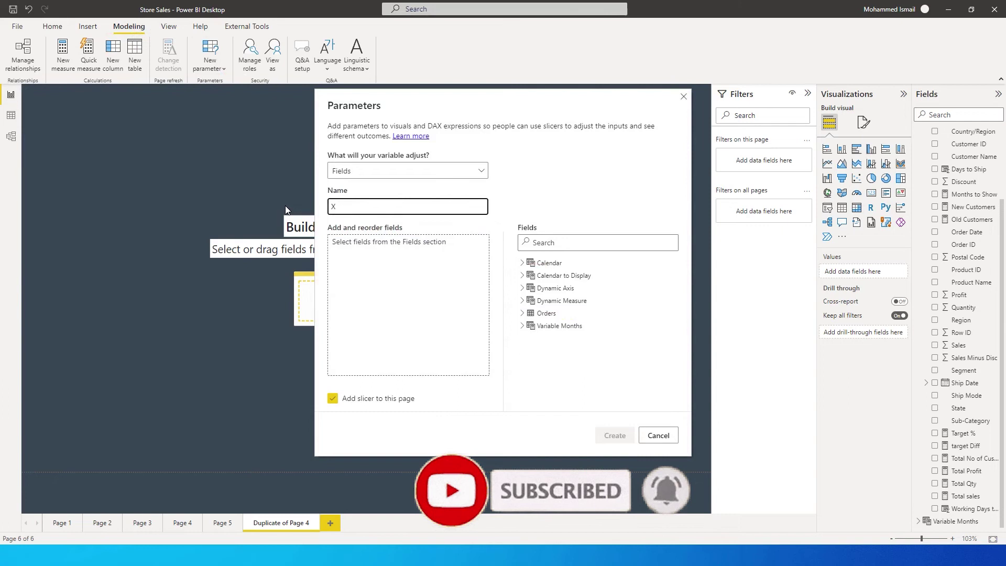
{"action": "type", "text": " Axis"}
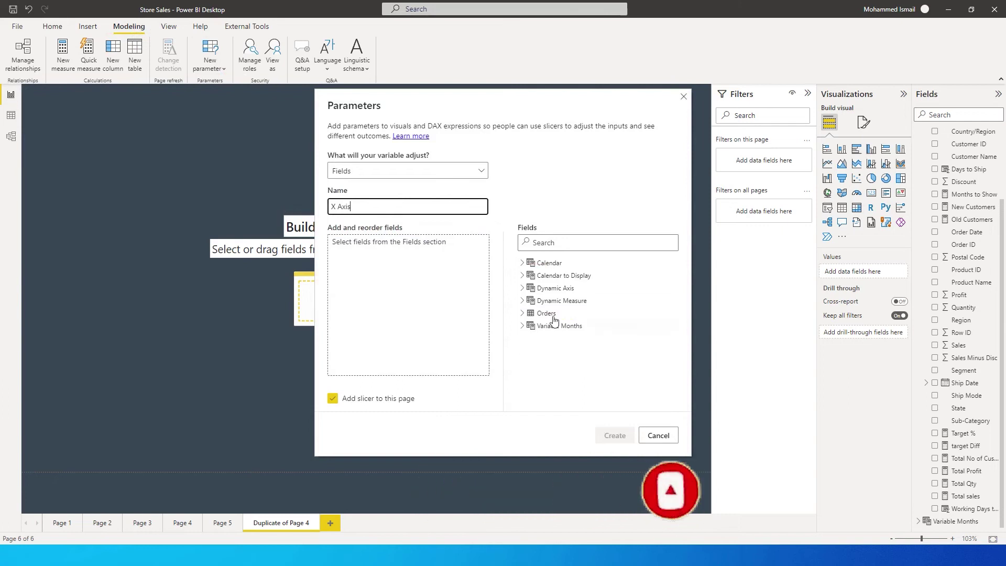
Step: Add Category, Segment, Sub-Category and State from Orders and create the parameter with its slicer
{"action": "left_click", "coordinate": [553, 316]}
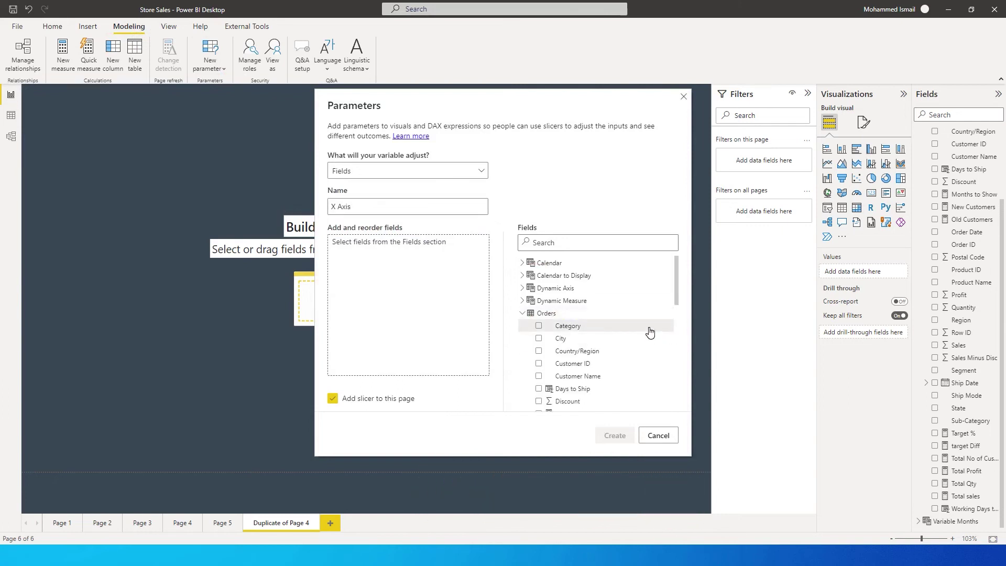
{"action": "left_click", "coordinate": [540, 326]}
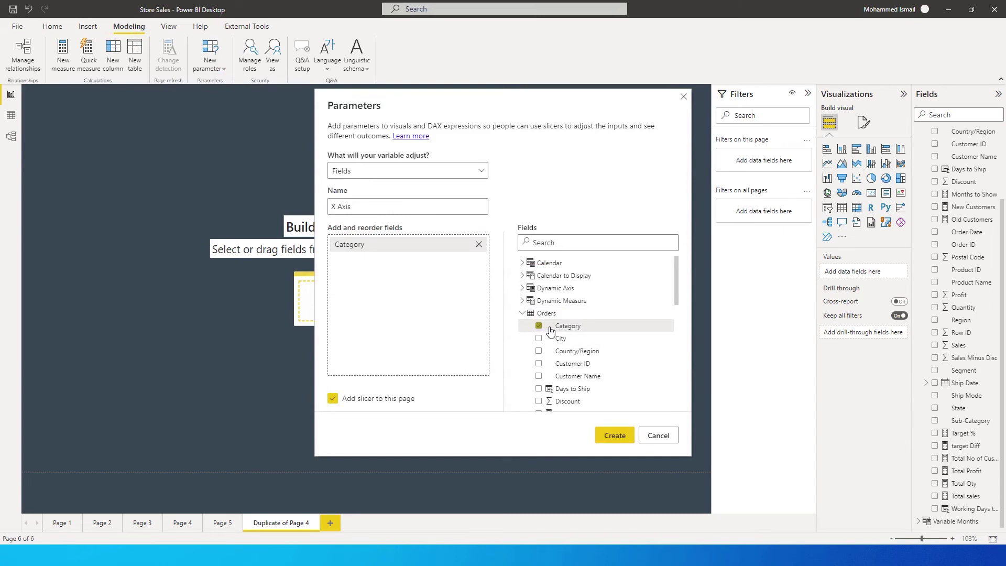
{"action": "scroll", "coordinate": [631, 365], "scroll_direction": "down", "scroll_amount": 3}
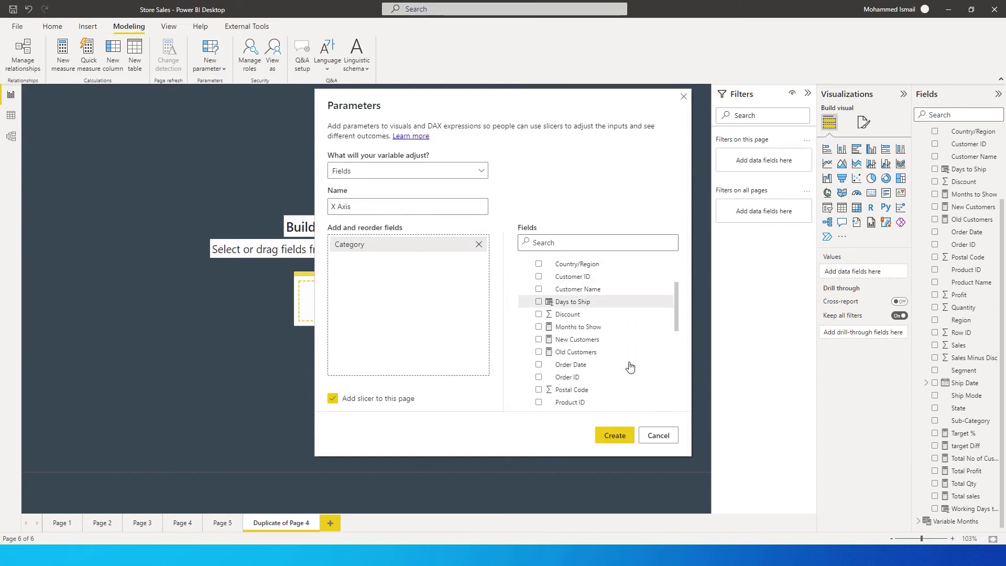
{"action": "scroll", "coordinate": [631, 366], "scroll_direction": "down", "scroll_amount": 3}
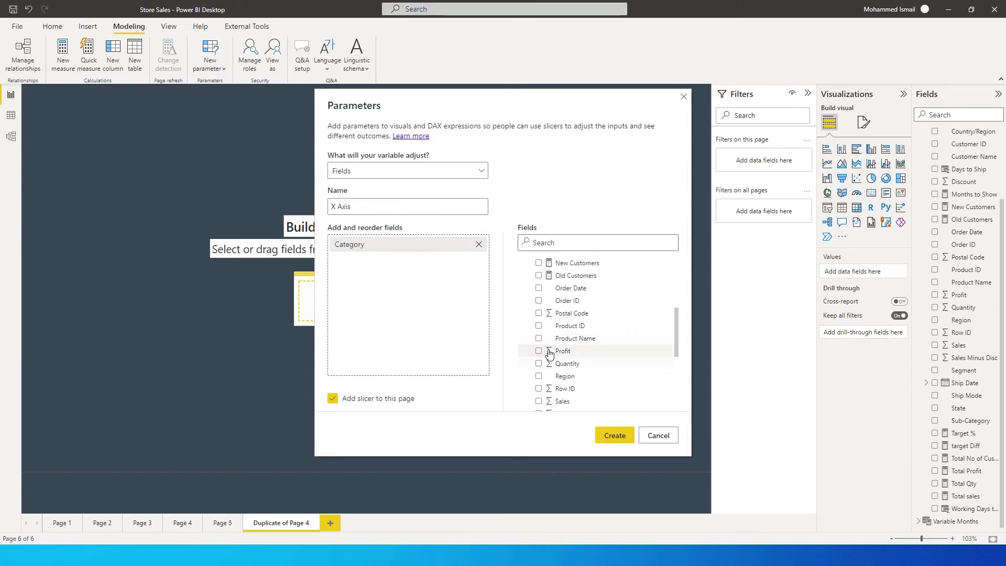
{"action": "scroll", "coordinate": [568, 347], "scroll_direction": "down", "scroll_amount": 2}
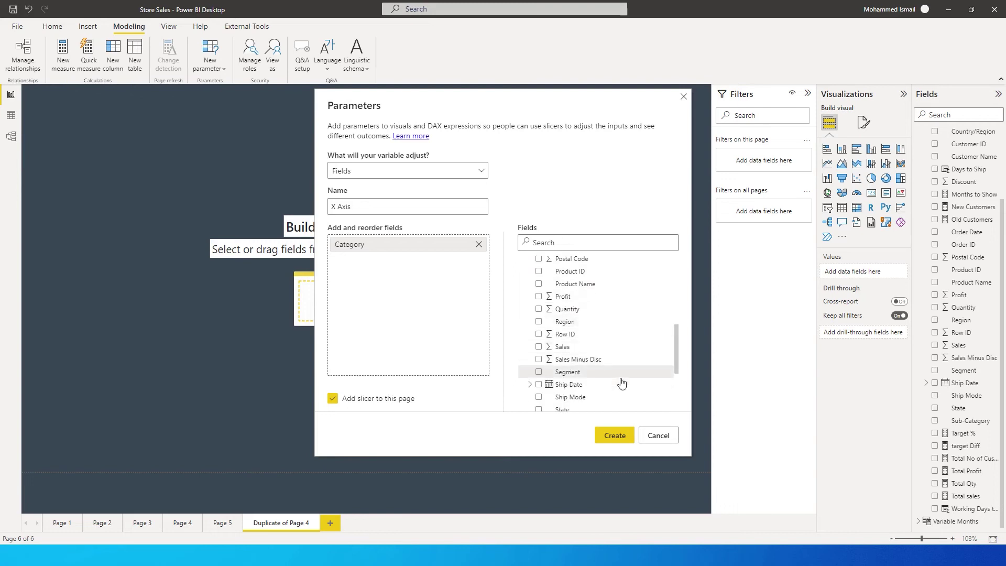
{"action": "scroll", "coordinate": [622, 383], "scroll_direction": "down", "scroll_amount": 2}
{"action": "left_click", "coordinate": [539, 309]}
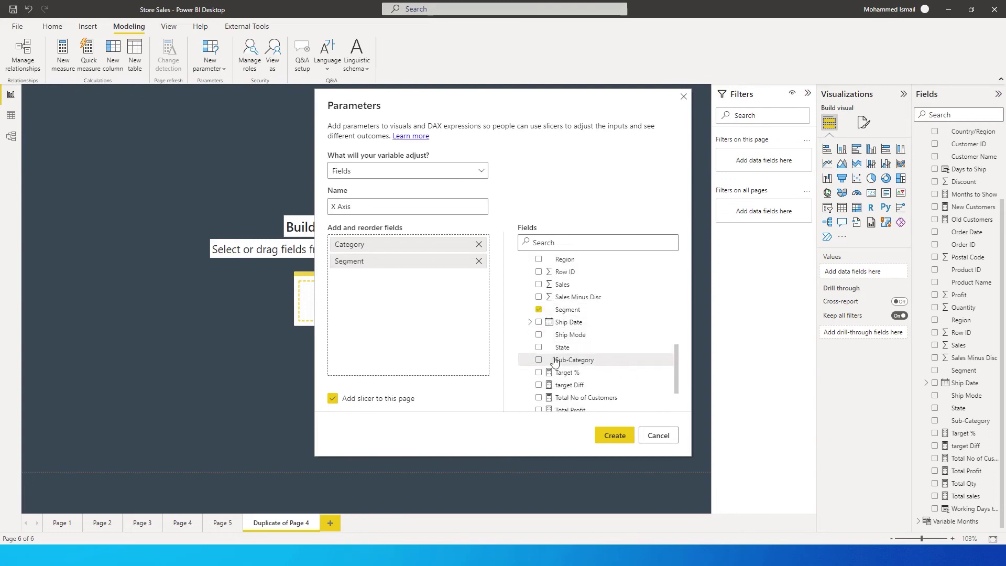
{"action": "left_click", "coordinate": [539, 360]}
{"action": "left_click", "coordinate": [539, 347]}
{"action": "scroll", "coordinate": [621, 364], "scroll_direction": "down", "scroll_amount": 2}
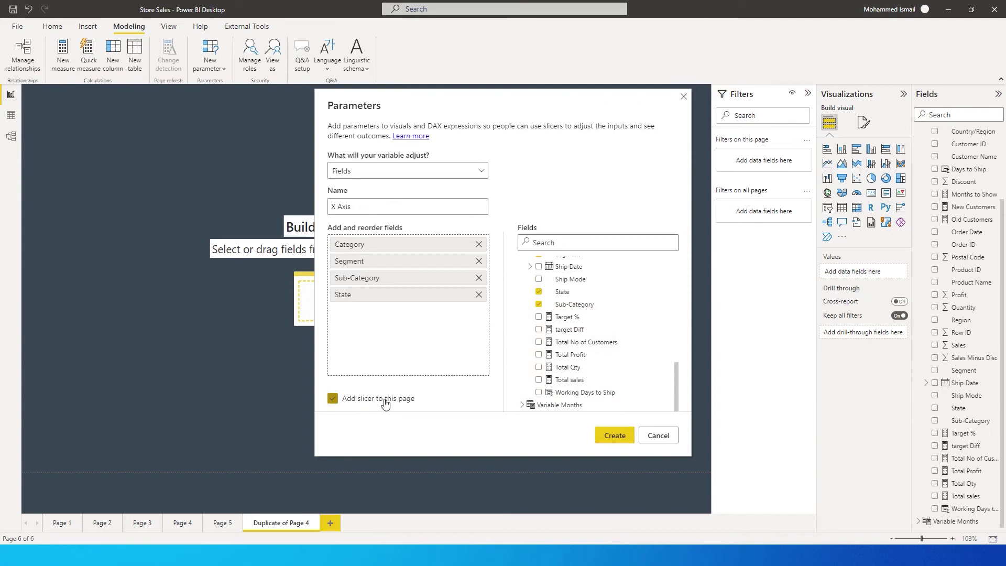
{"action": "left_click", "coordinate": [615, 437]}
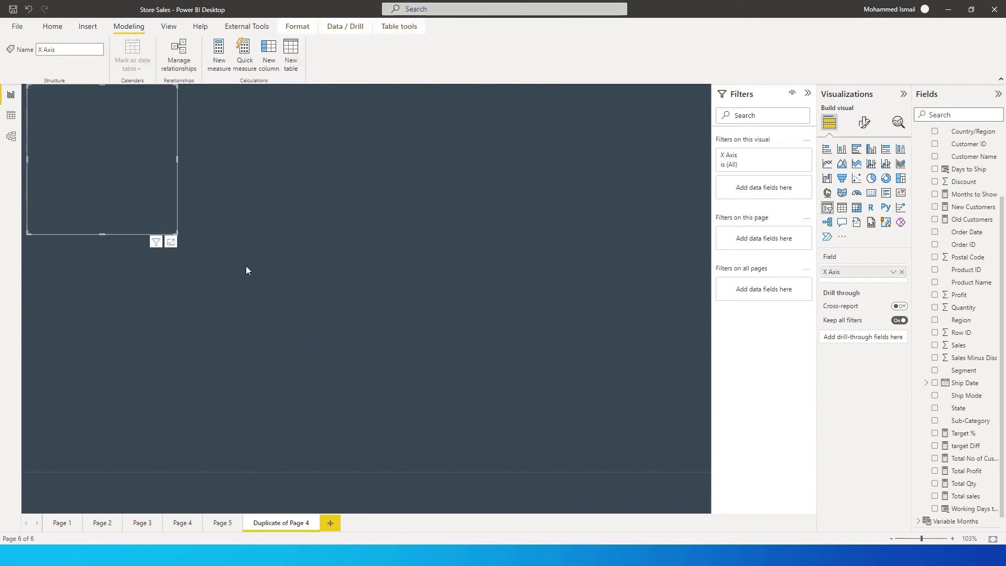
Step: Move and shrink the X Axis slicer into a compact box at the top left
{"action": "left_click", "coordinate": [150, 197]}
{"action": "left_click", "coordinate": [324, 248]}
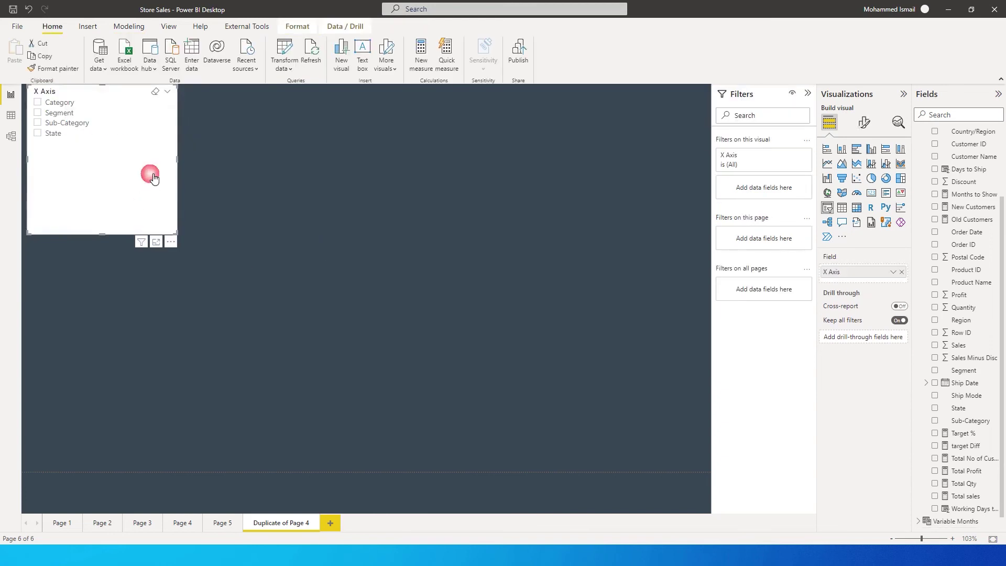
{"action": "left_click_drag", "start_coordinate": [151, 173], "coordinate": [152, 217]}
{"action": "left_click_drag", "start_coordinate": [182, 280], "coordinate": [120, 204]}
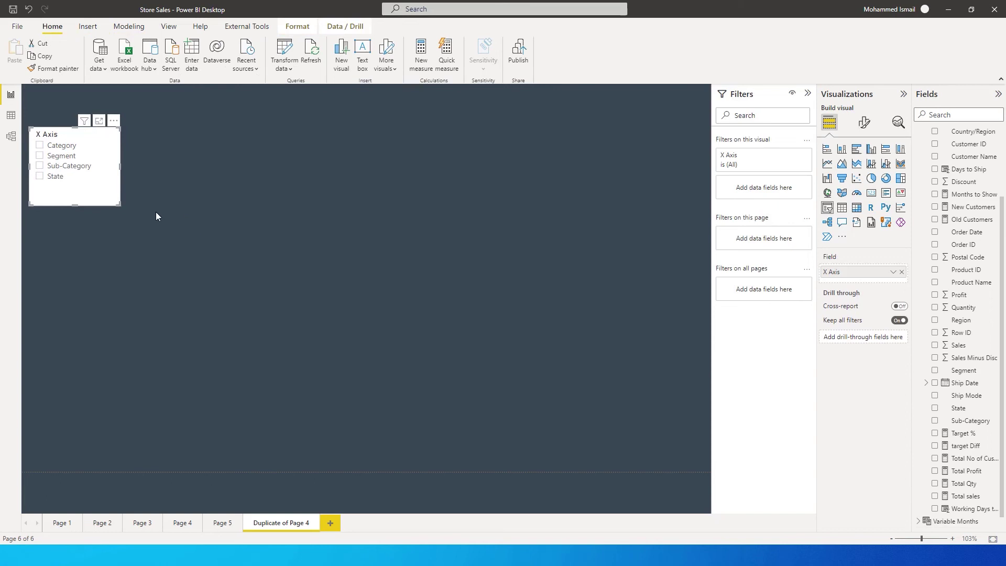
{"action": "left_click", "coordinate": [283, 239]}
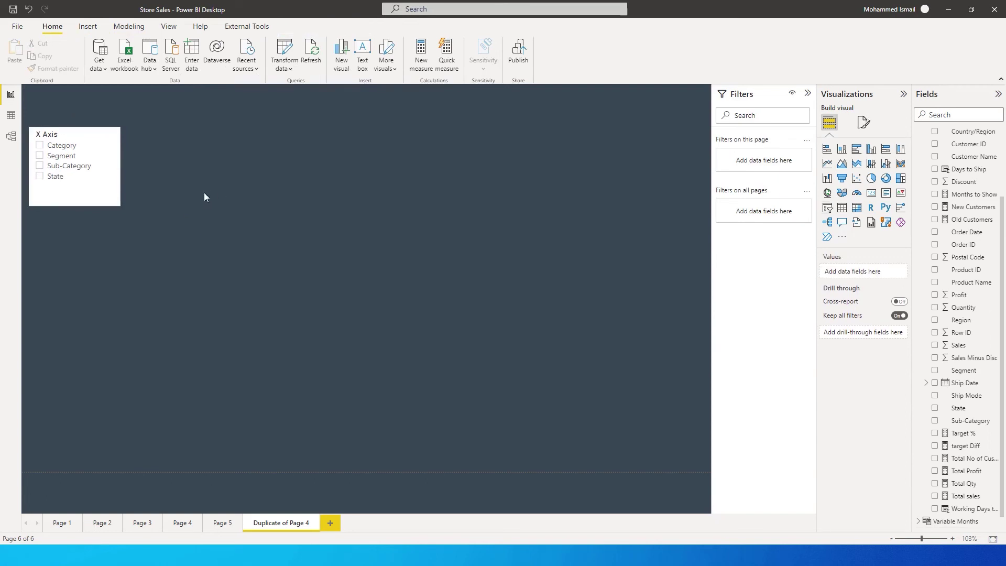
{"action": "left_click", "coordinate": [104, 199]}
{"action": "left_click", "coordinate": [209, 217]}
Step: Start a second fields parameter via Modeling > New parameter > Fields
{"action": "left_click", "coordinate": [140, 30]}
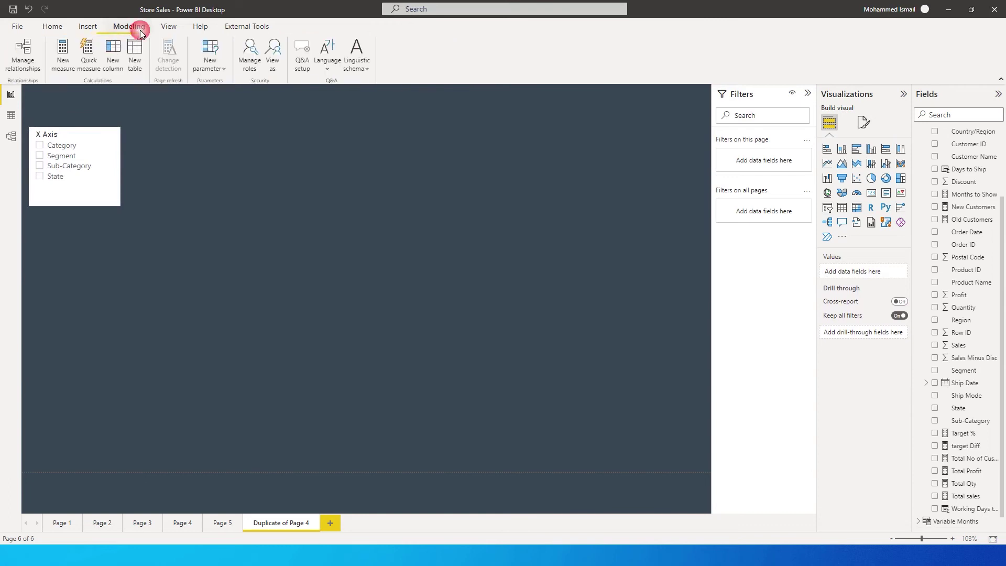
{"action": "left_click", "coordinate": [223, 73]}
{"action": "left_click", "coordinate": [217, 105]}
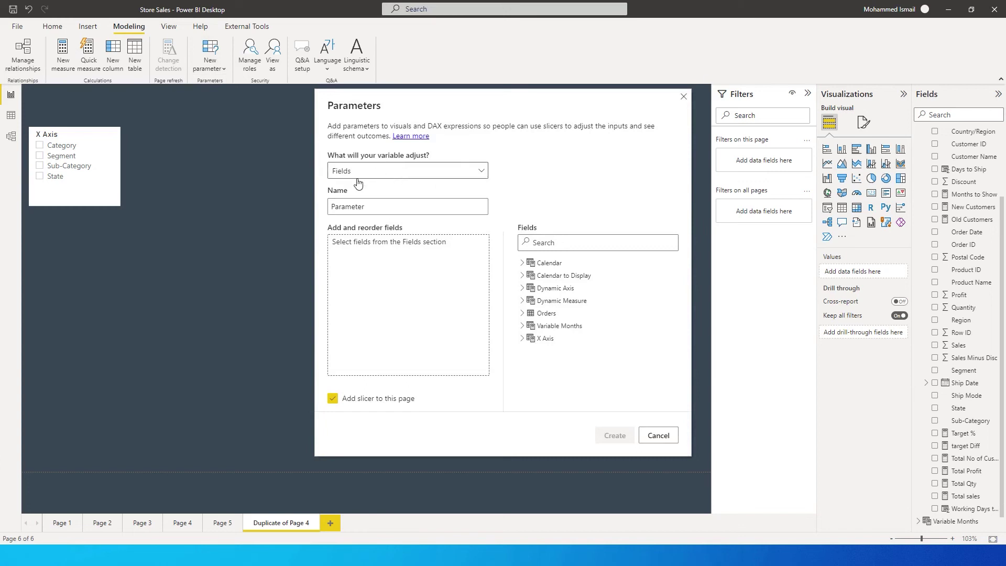
Step: Name the parameter Y Axis, add Total Profit, Total Qty and Total sales, and create it
{"action": "double_click", "coordinate": [341, 206]}
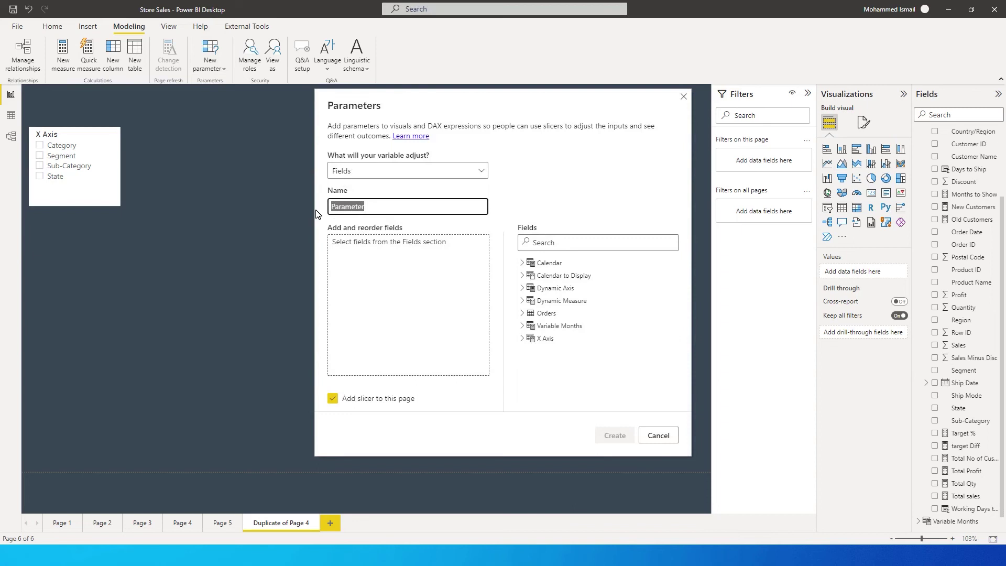
{"action": "type", "text": "Y Axis"}
{"action": "left_click", "coordinate": [546, 312]}
{"action": "scroll", "coordinate": [640, 348], "scroll_direction": "down", "scroll_amount": 5}
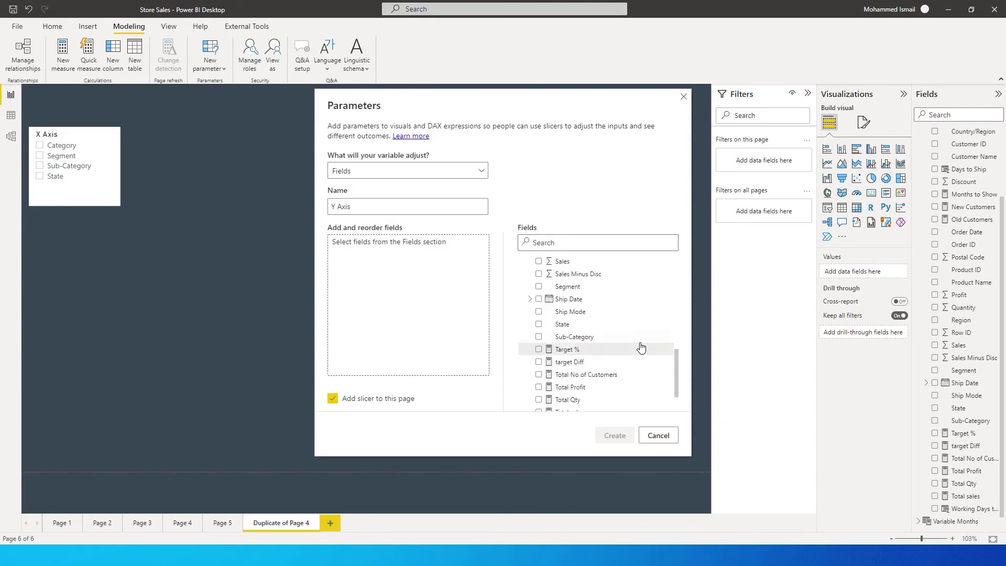
{"action": "scroll", "coordinate": [641, 344], "scroll_direction": "down", "scroll_amount": 2}
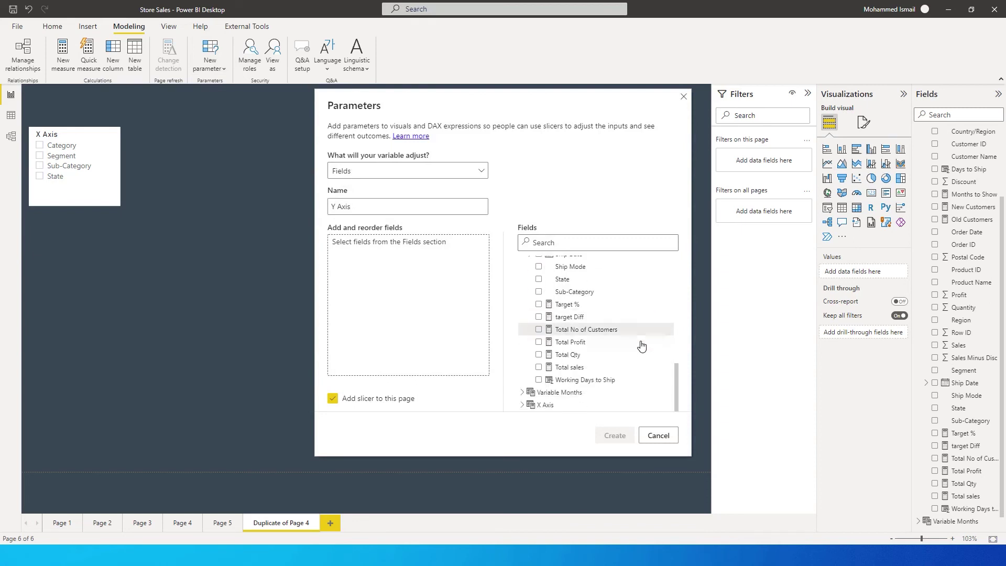
{"action": "left_click", "coordinate": [539, 342]}
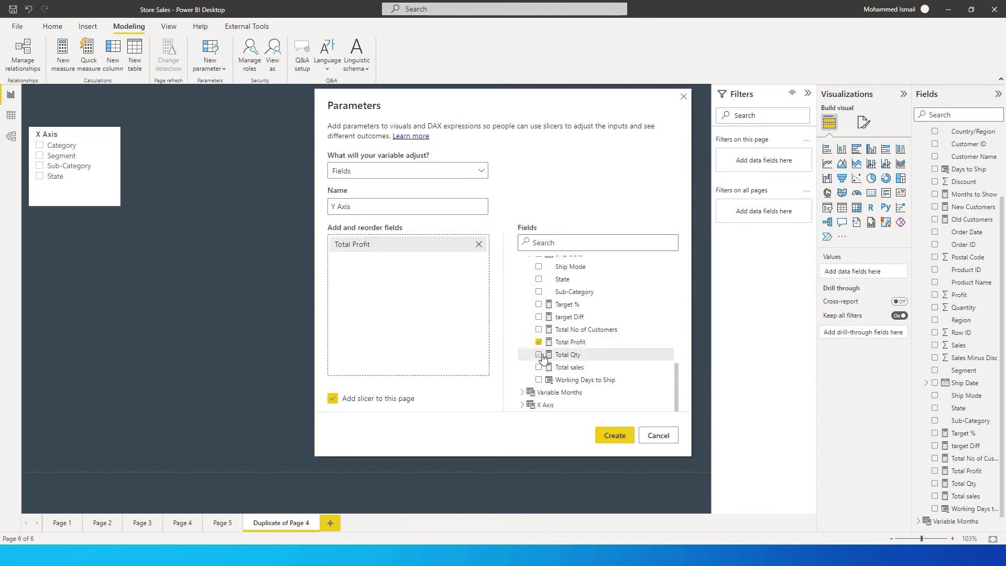
{"action": "left_click", "coordinate": [540, 355]}
{"action": "left_click", "coordinate": [539, 368]}
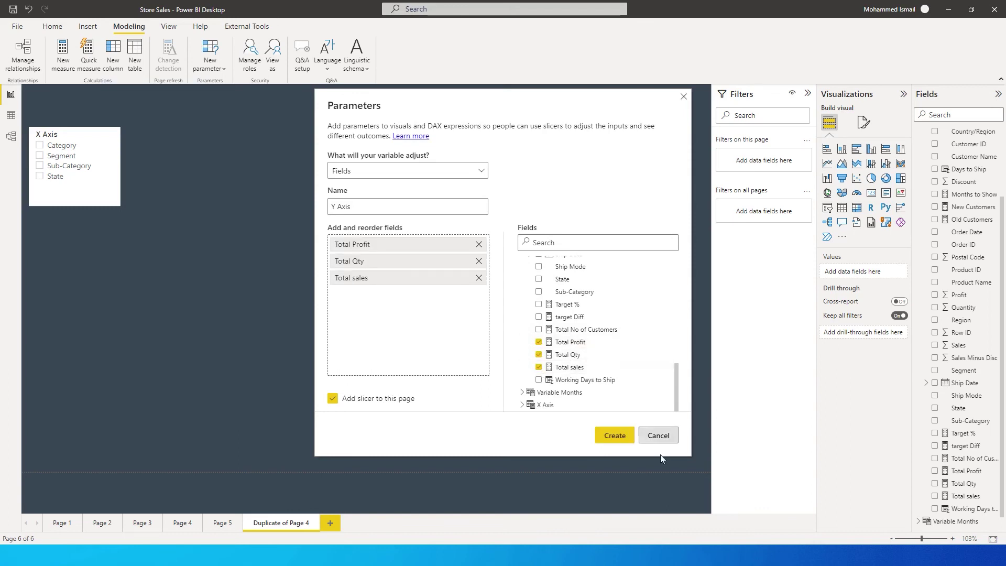
{"action": "left_click", "coordinate": [616, 438]}
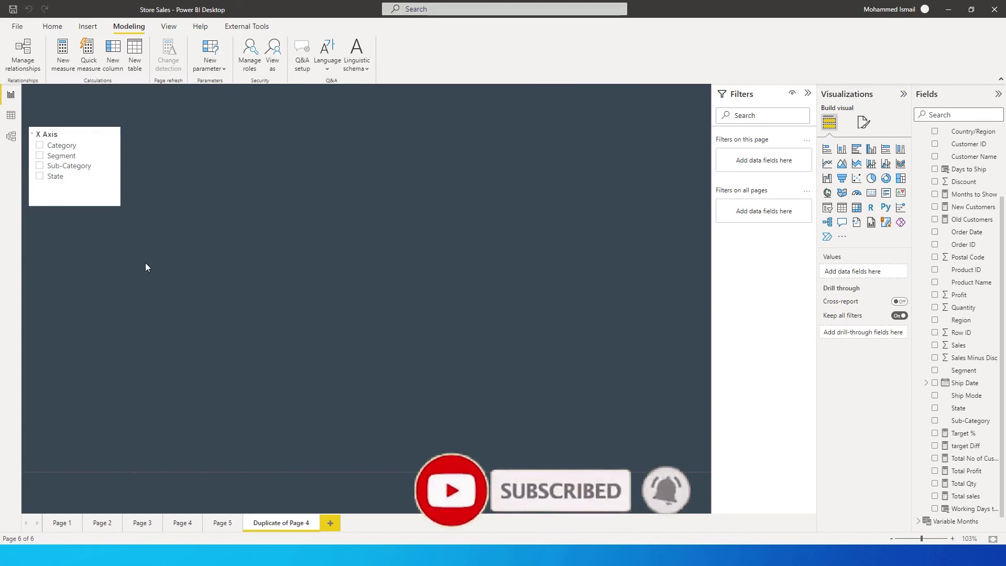
Step: Position the Y Axis slicer directly below the X Axis slicer
{"action": "left_click", "coordinate": [112, 296]}
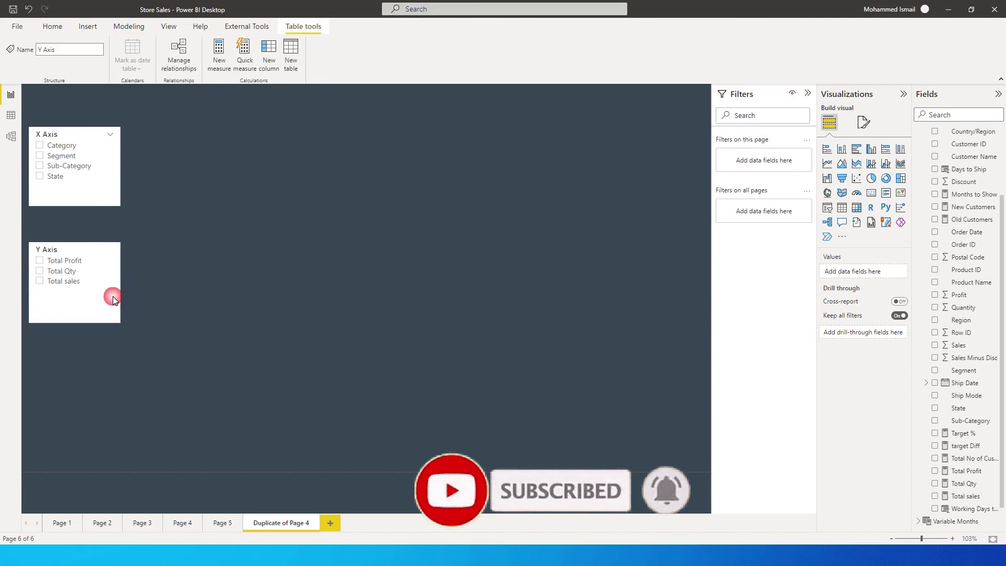
{"action": "left_click_drag", "start_coordinate": [103, 277], "coordinate": [104, 272]}
{"action": "left_click", "coordinate": [218, 283]}
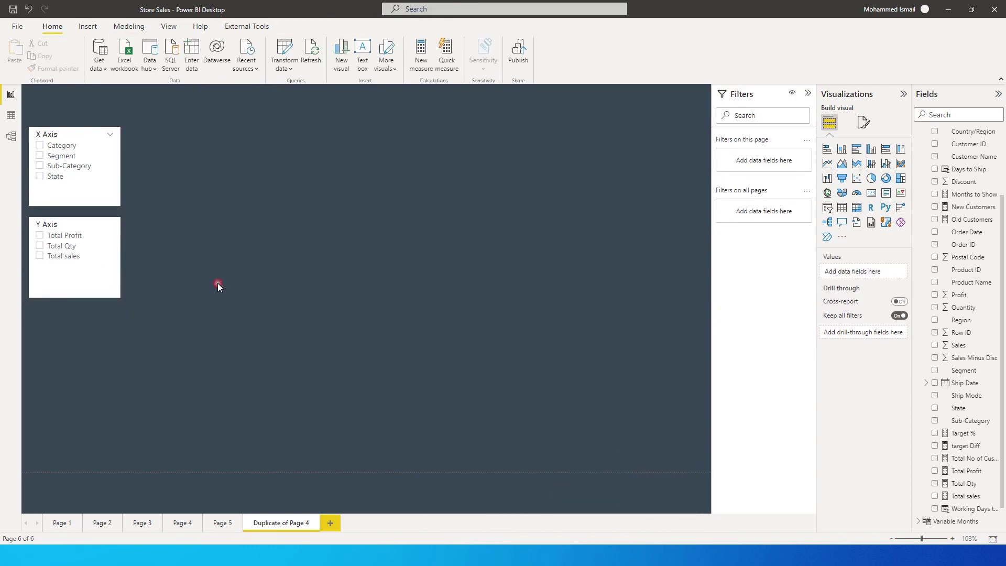
Step: Insert a clustered column chart, try City and Total sales on it, then remove both
{"action": "left_click", "coordinate": [842, 149]}
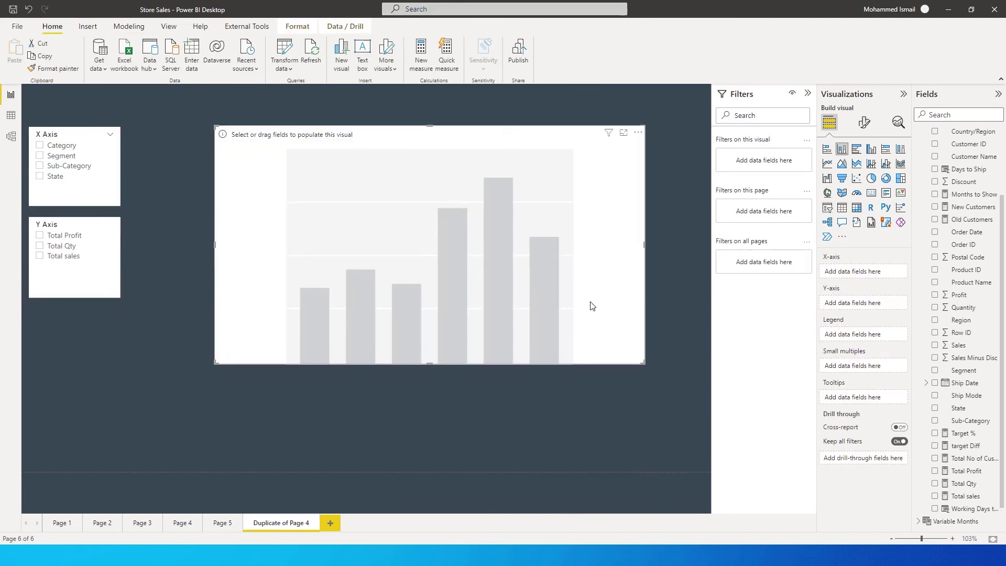
{"action": "left_click_drag", "start_coordinate": [545, 255], "coordinate": [531, 256]}
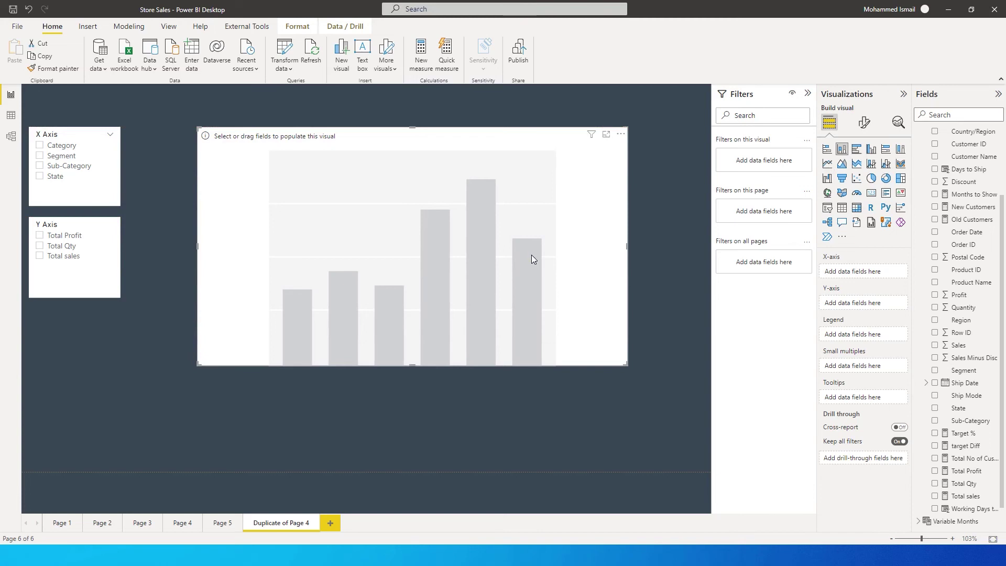
{"action": "scroll", "coordinate": [984, 250], "scroll_direction": "up", "scroll_amount": 3}
{"action": "scroll", "coordinate": [984, 251], "scroll_direction": "up", "scroll_amount": 1}
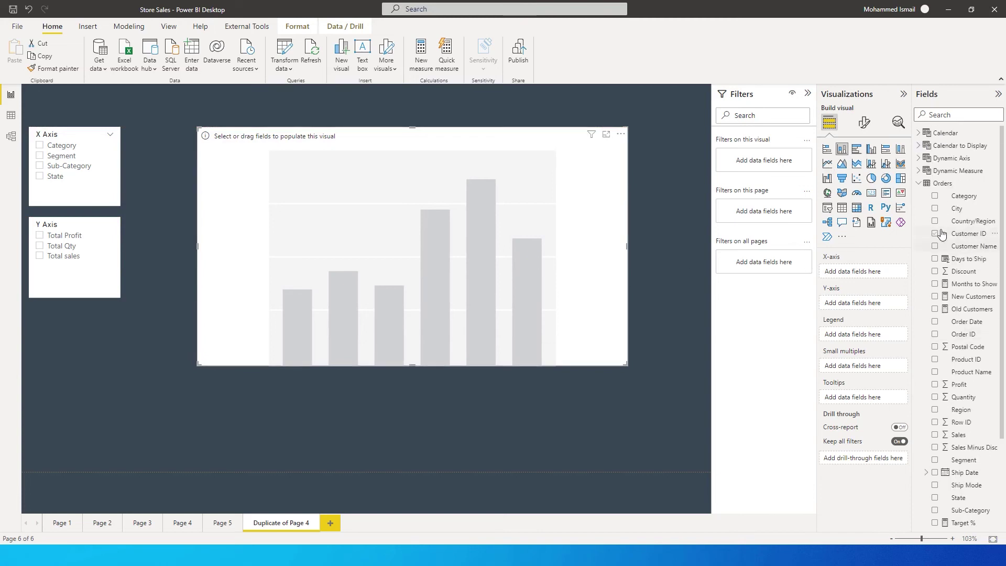
{"action": "left_click_drag", "start_coordinate": [913, 270], "coordinate": [899, 271]}
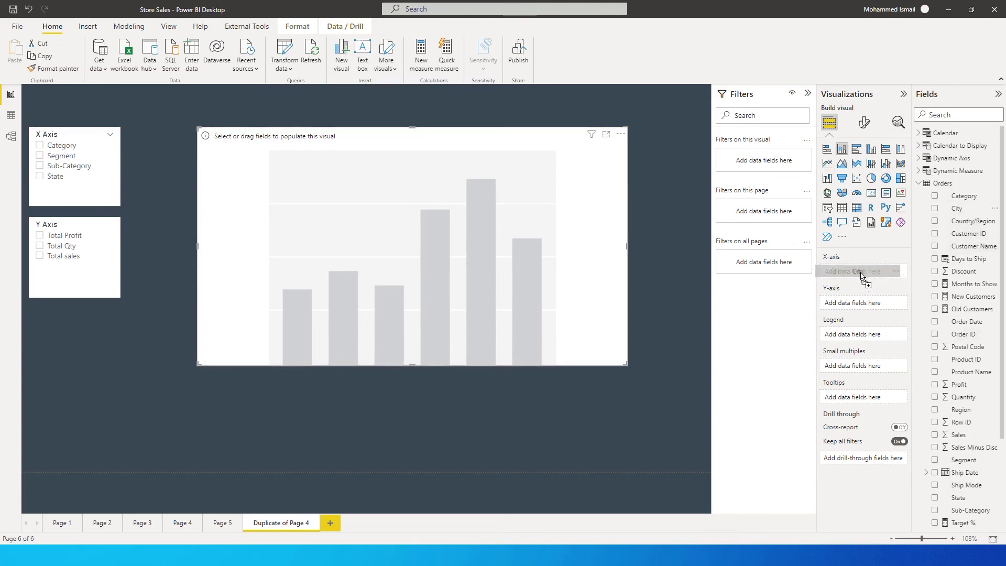
{"action": "scroll", "coordinate": [966, 414], "scroll_direction": "down", "scroll_amount": 5}
{"action": "left_click_drag", "start_coordinate": [975, 472], "coordinate": [860, 308]}
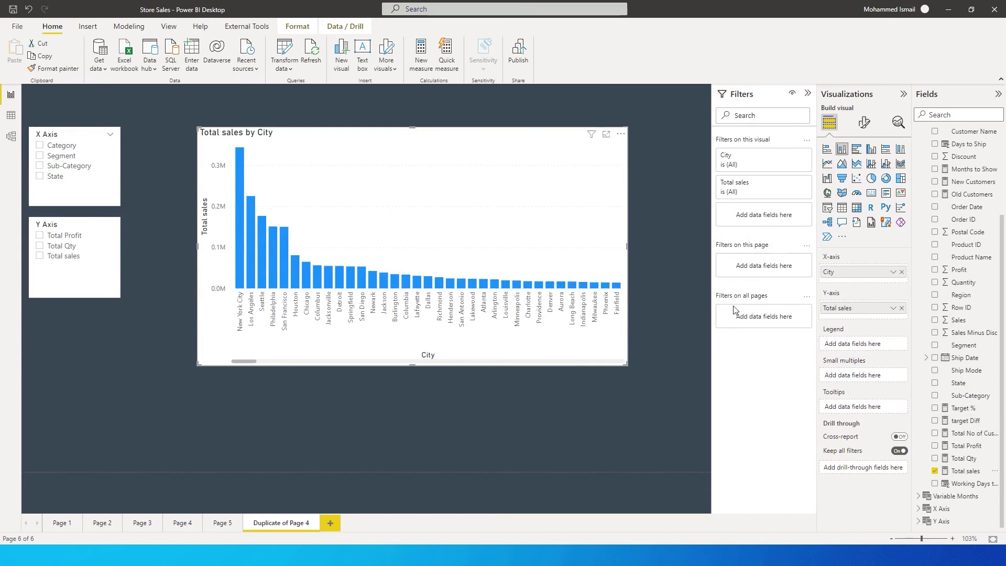
{"action": "left_click", "coordinate": [902, 273]}
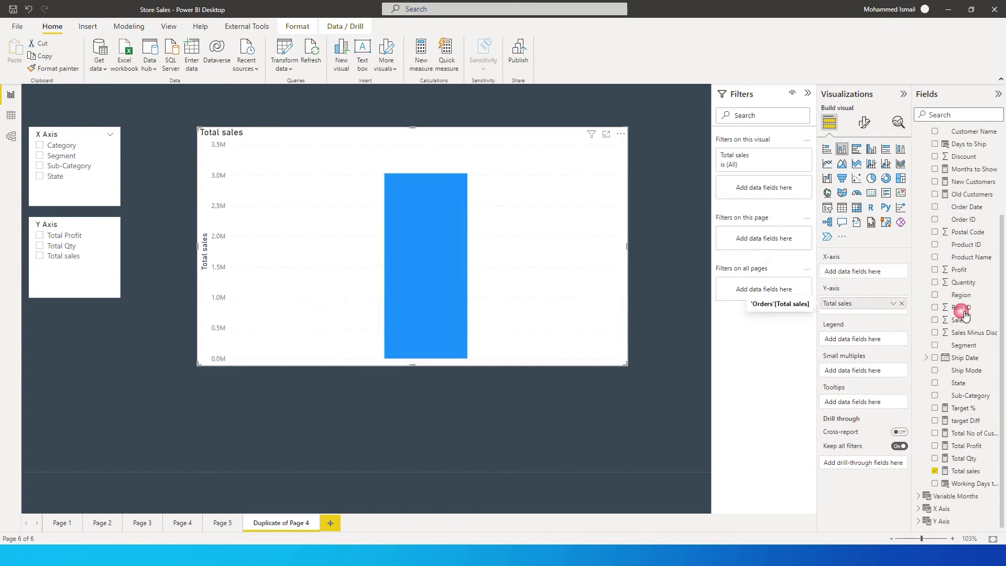
{"action": "left_click_drag", "start_coordinate": [966, 314], "coordinate": [965, 314]}
{"action": "scroll", "coordinate": [943, 236], "scroll_direction": "up", "scroll_amount": 5}
{"action": "left_click", "coordinate": [919, 183]}
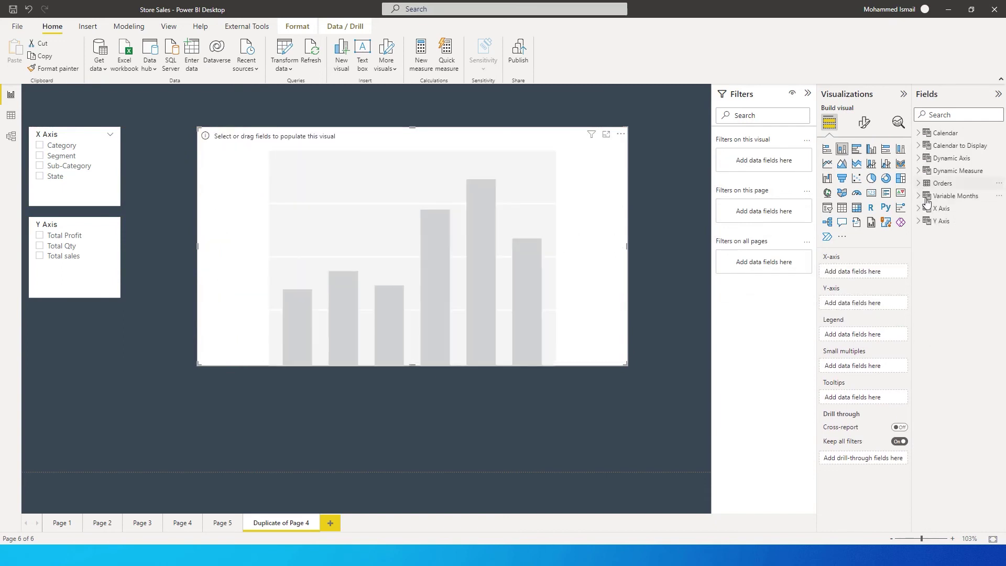
Step: Put the X Axis parameter on the chart's X-axis and Y Axis parameter on its Y-axis, then pick Category
{"action": "left_click", "coordinate": [919, 208]}
{"action": "left_click_drag", "start_coordinate": [963, 220], "coordinate": [855, 273]}
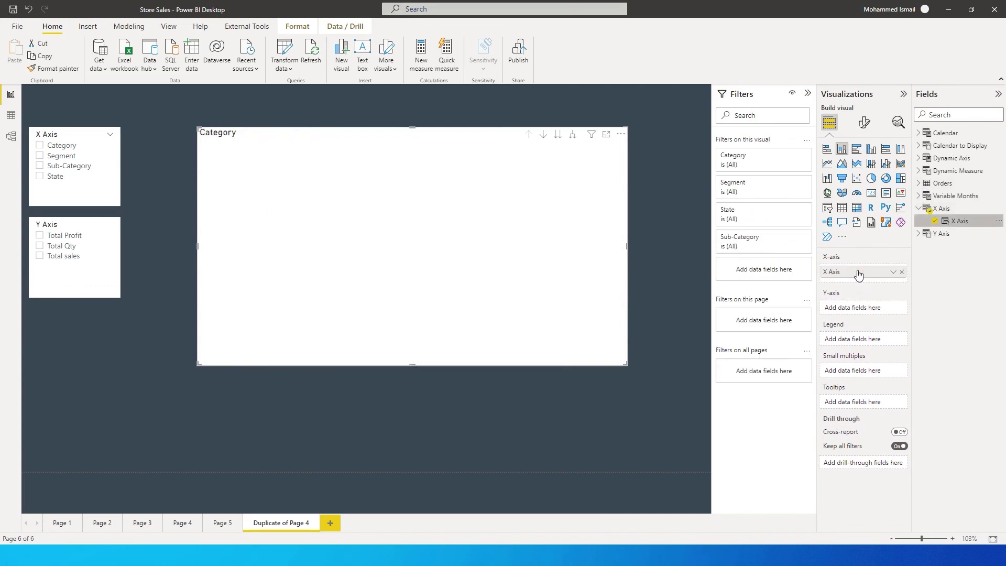
{"action": "left_click", "coordinate": [919, 234]}
{"action": "left_click_drag", "start_coordinate": [964, 255], "coordinate": [854, 311]}
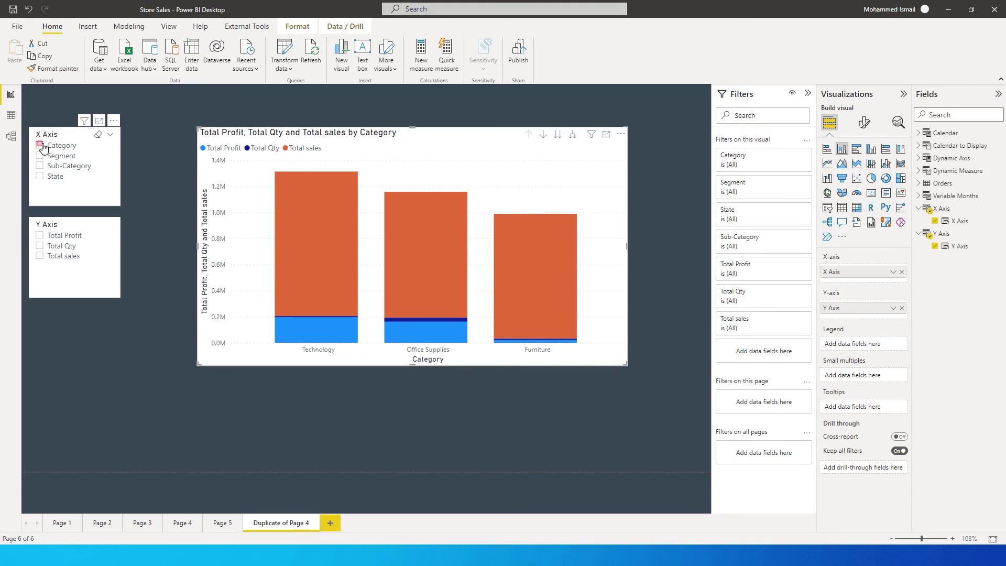
{"action": "left_click", "coordinate": [41, 145]}
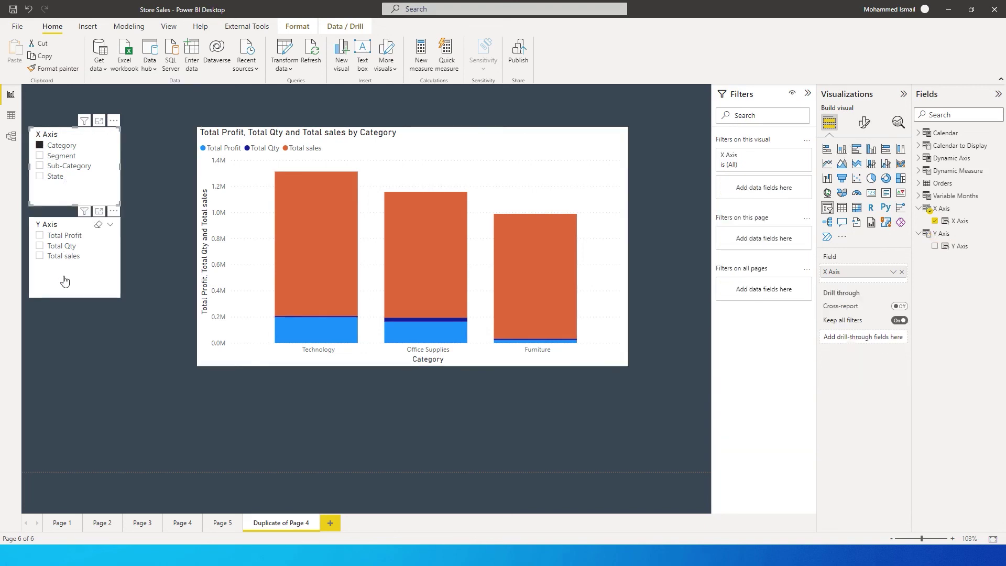
Step: Pick Total Profit, then Sub-Category and Total sales, so the chart shows Total sales by Sub-Category
{"action": "left_click", "coordinate": [42, 236]}
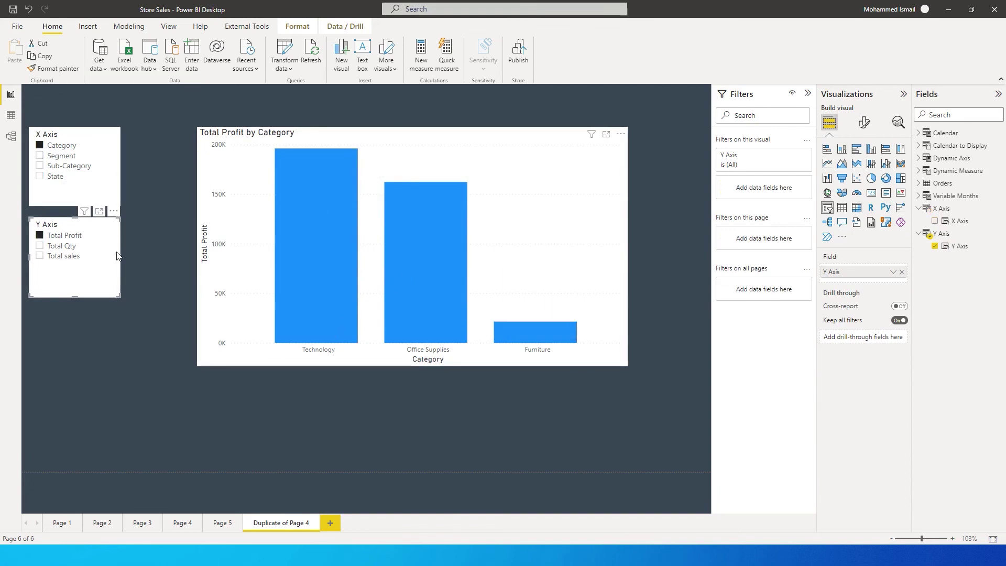
{"action": "mouse_move", "coordinate": [83, 212]}
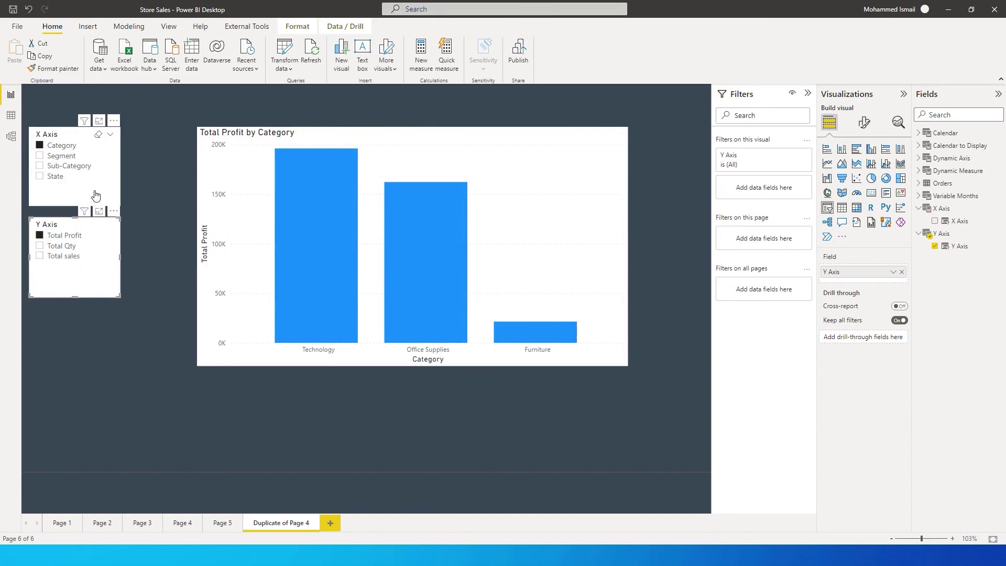
{"action": "left_click", "coordinate": [79, 166]}
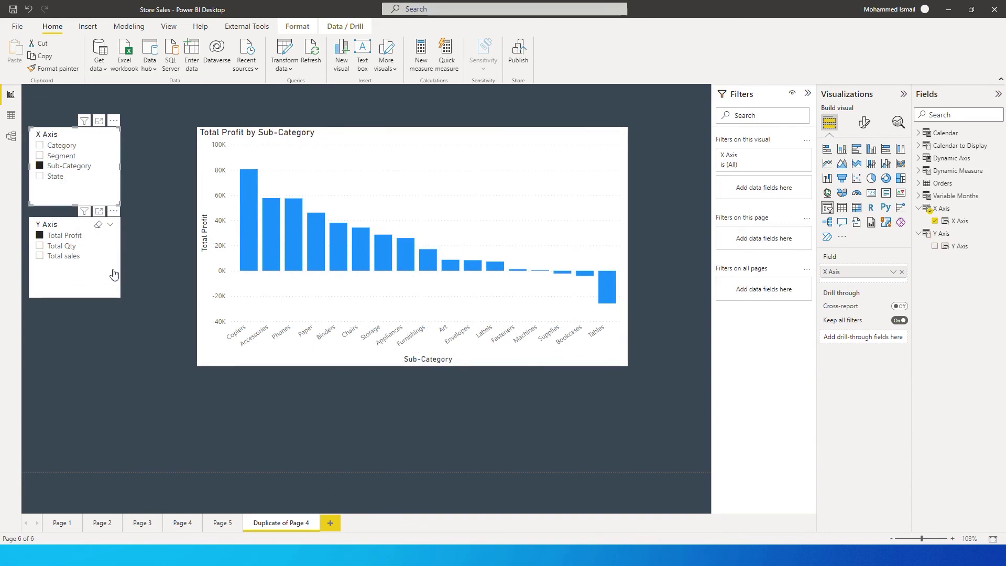
{"action": "left_click", "coordinate": [64, 256]}
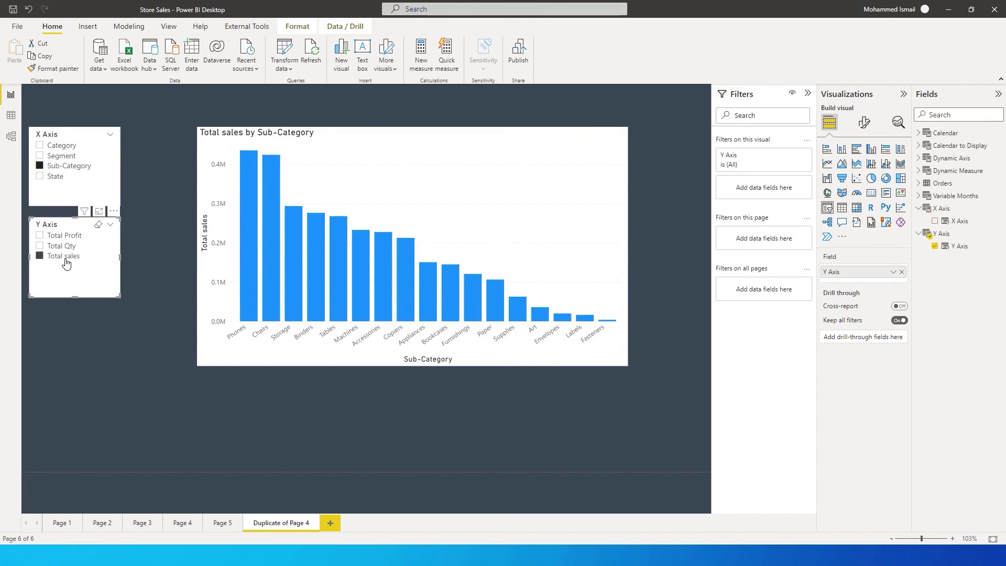
Step: Turn on data labels for the chart, then cycle through Total Qty, Total sales, Total Profit and State
{"action": "left_click", "coordinate": [383, 147]}
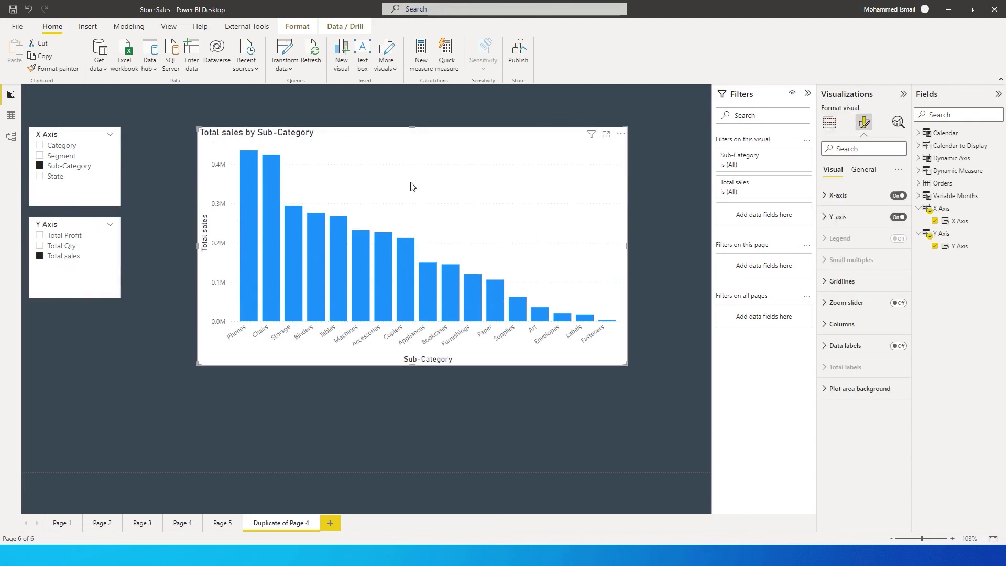
{"action": "left_click", "coordinate": [899, 346]}
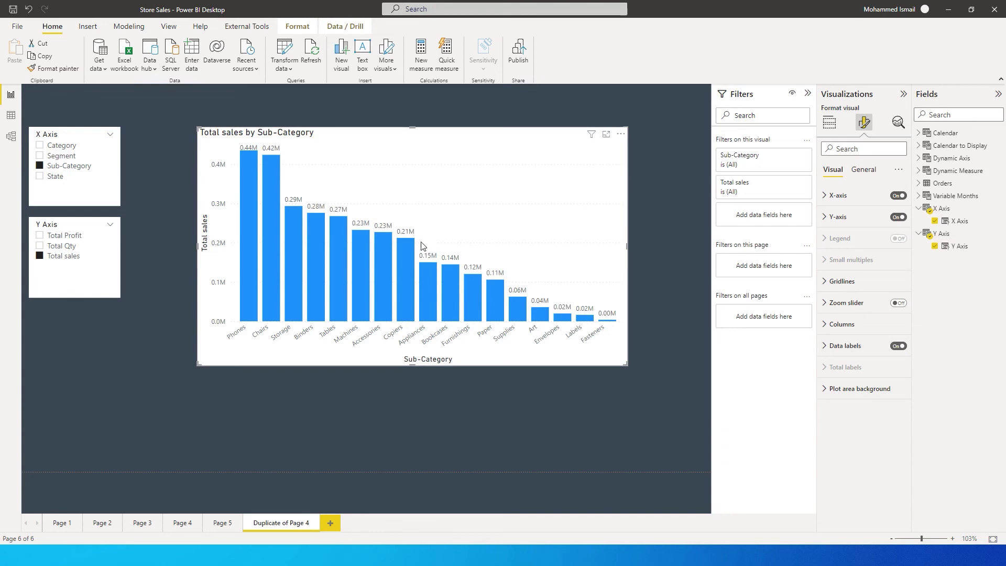
{"action": "left_click", "coordinate": [71, 245]}
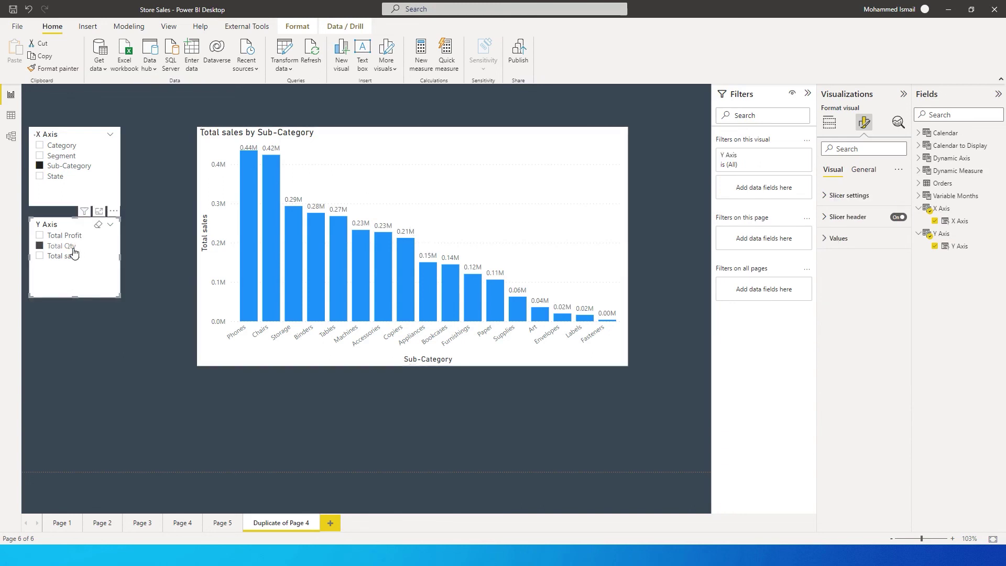
{"action": "left_click", "coordinate": [73, 256]}
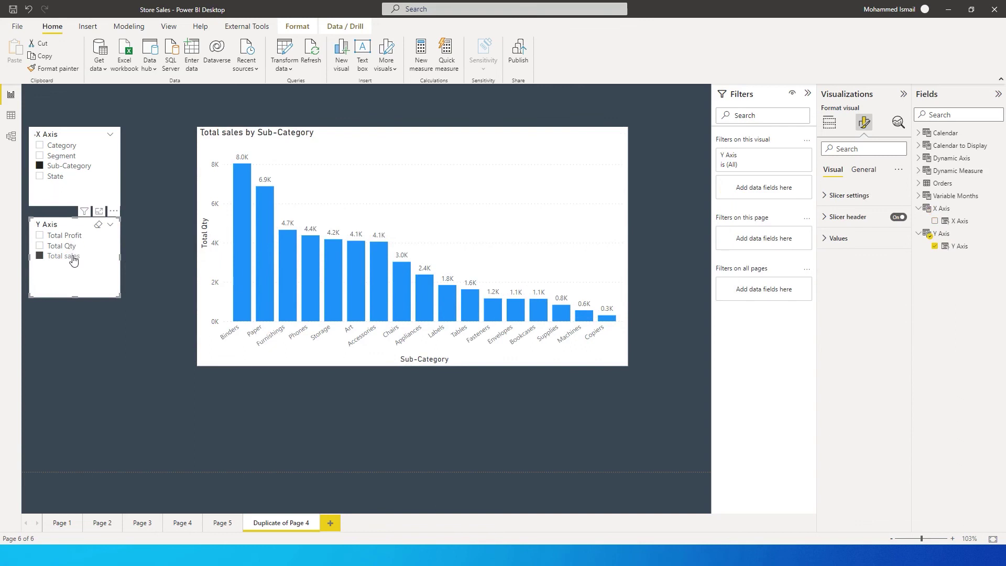
{"action": "left_click", "coordinate": [67, 235]}
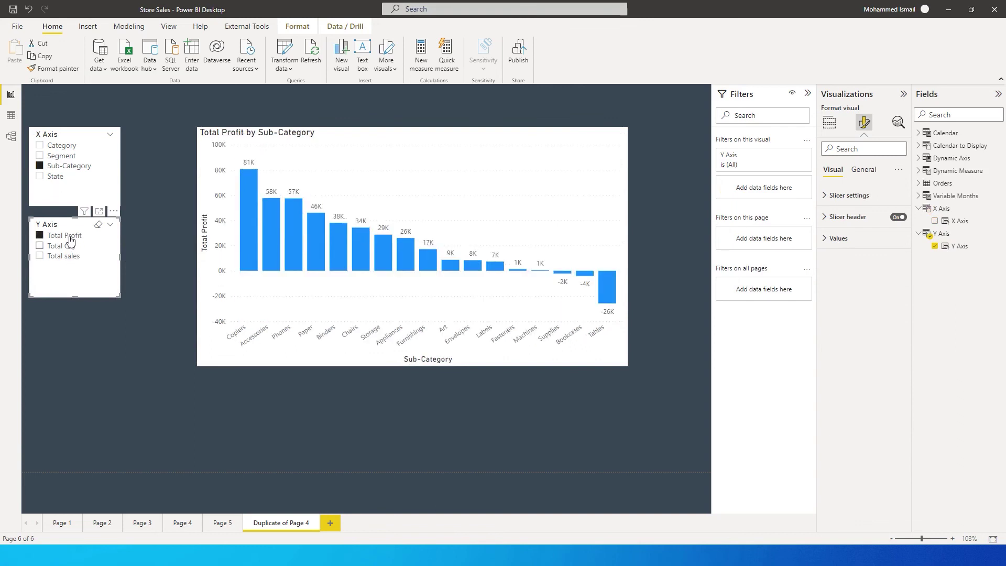
{"action": "left_click", "coordinate": [53, 178]}
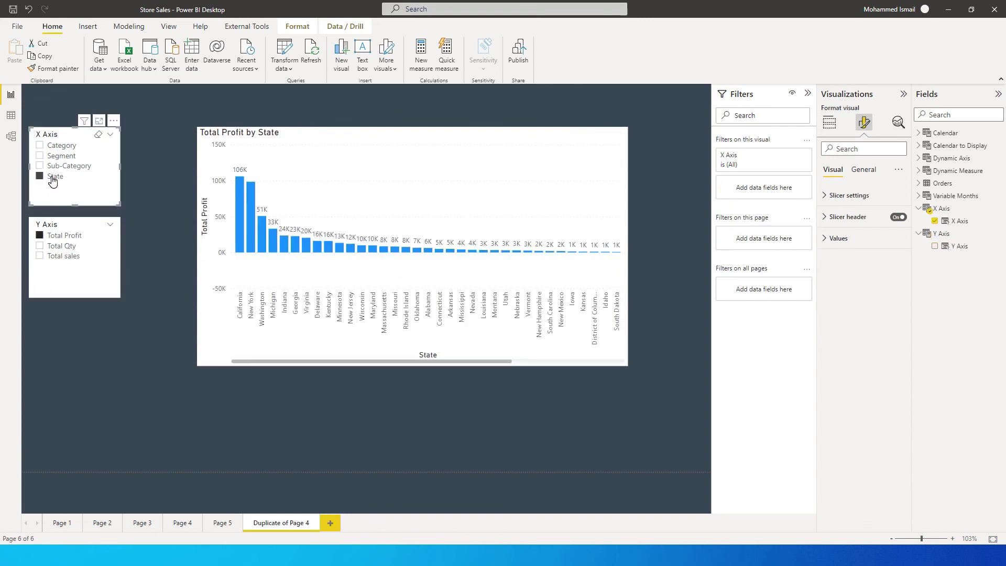
Step: Pick Segment in the X Axis slicer, giving labelled columns of 180K, 119K and 81K
{"action": "left_click", "coordinate": [61, 156]}
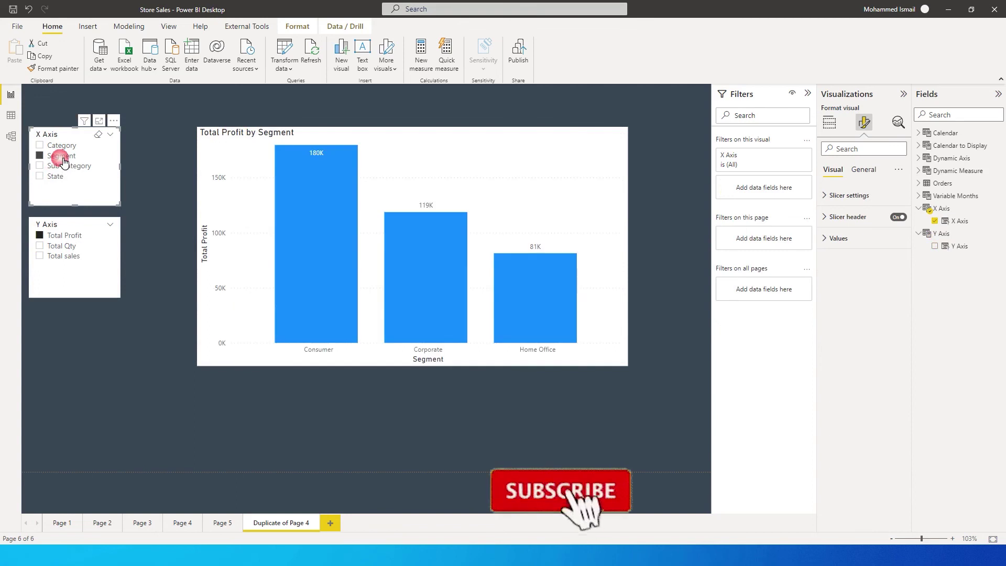